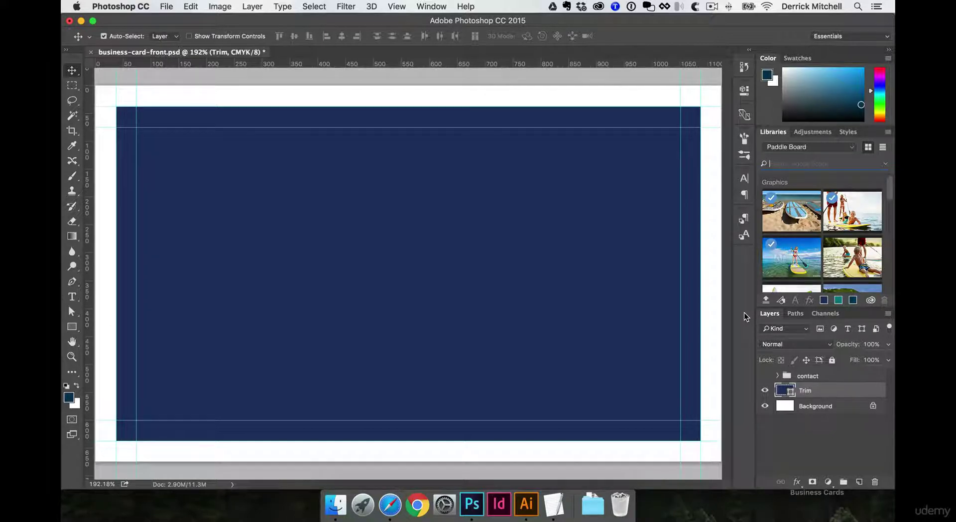
# Show the contact group, hide the navy Trim layer, and check the name and title fonts
pyautogui.click(764, 377)
pyautogui.click(763, 391)
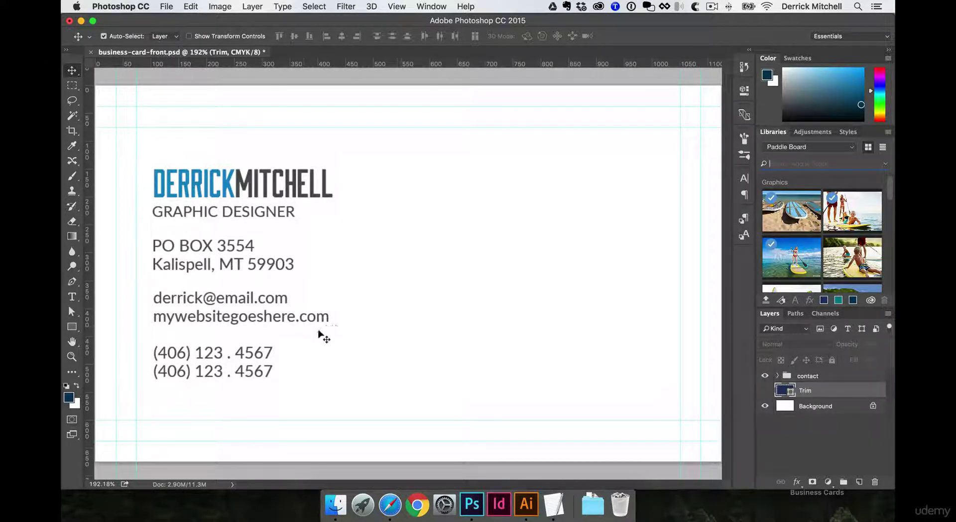
pyautogui.press('t')
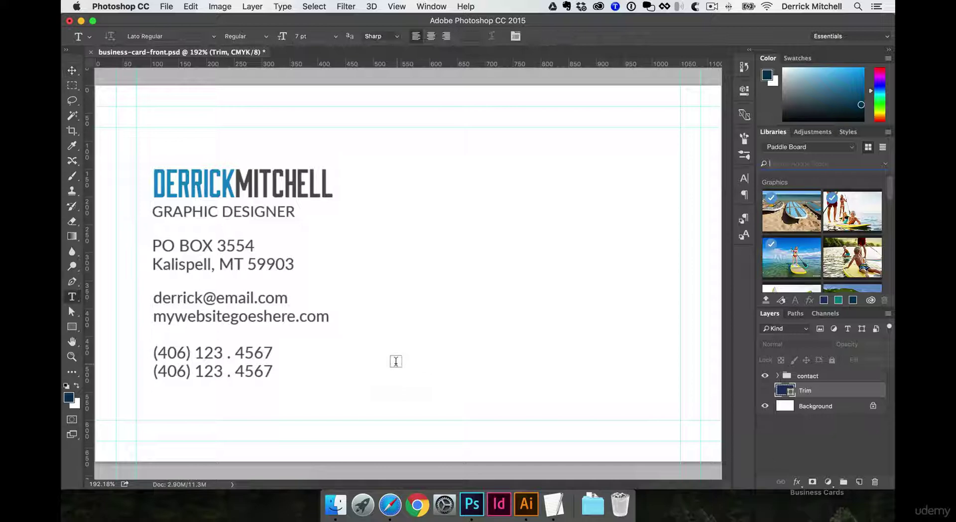
pyautogui.moveTo(221, 181); pyautogui.dragTo(189, 177)
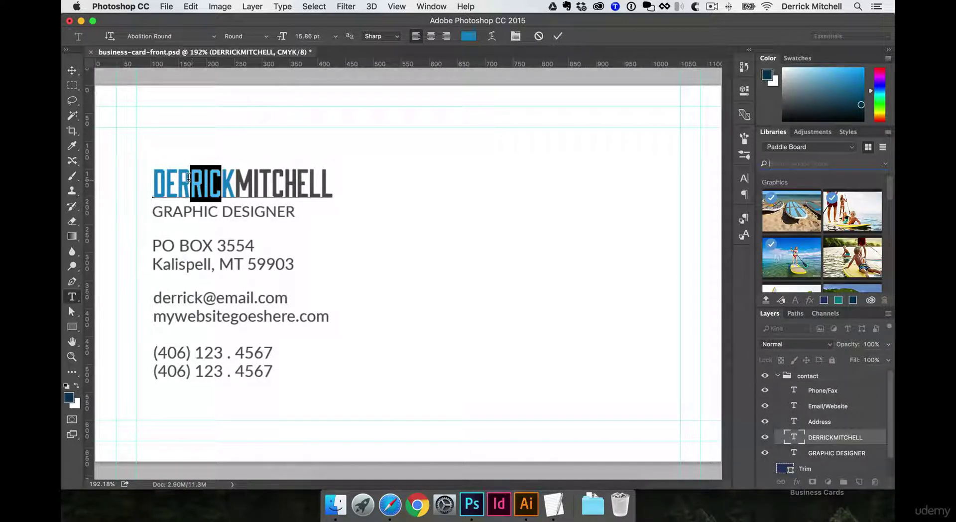
pyautogui.click(191, 179)
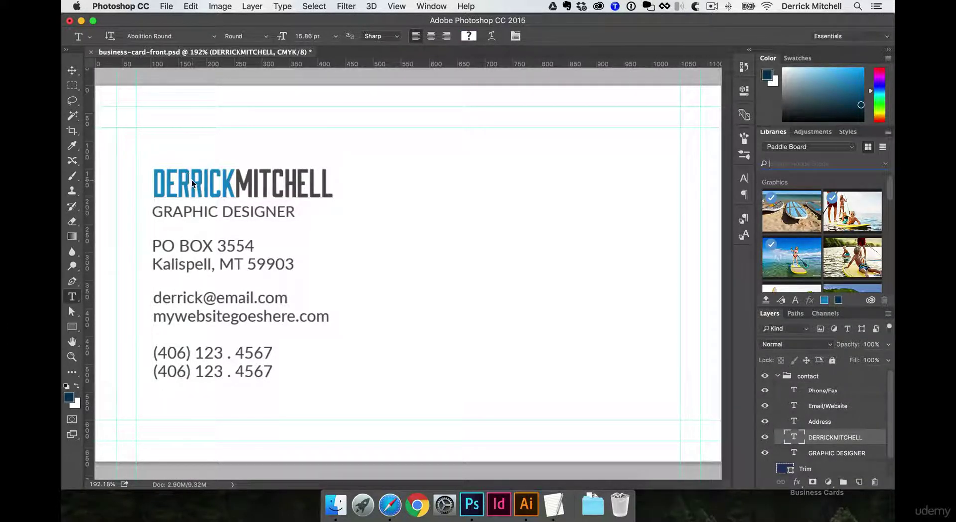
pyautogui.moveTo(203, 211); pyautogui.dragTo(176, 208)
pyautogui.press('Escape')
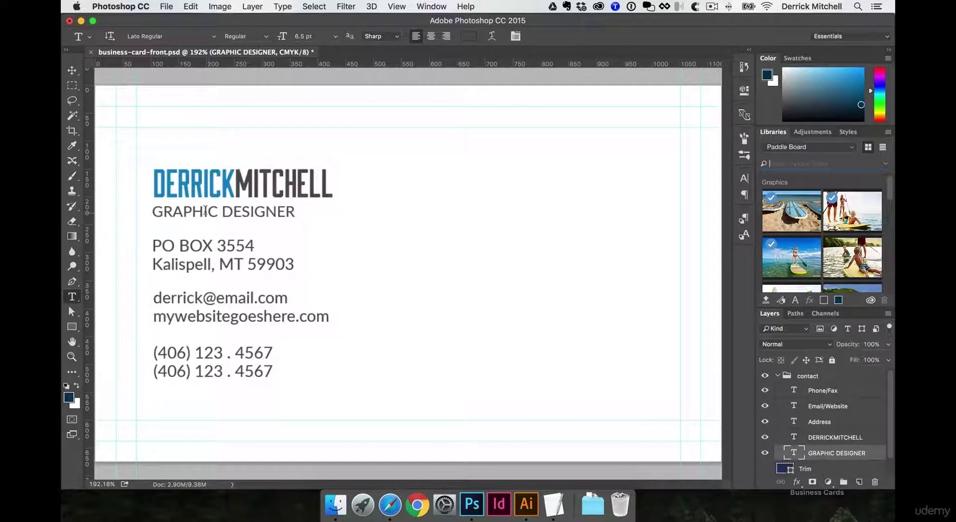
# Check the address font and confirm the GRAPHIC DESIGNER title is 6.5 pt
pyautogui.moveTo(213, 245); pyautogui.dragTo(180, 245)
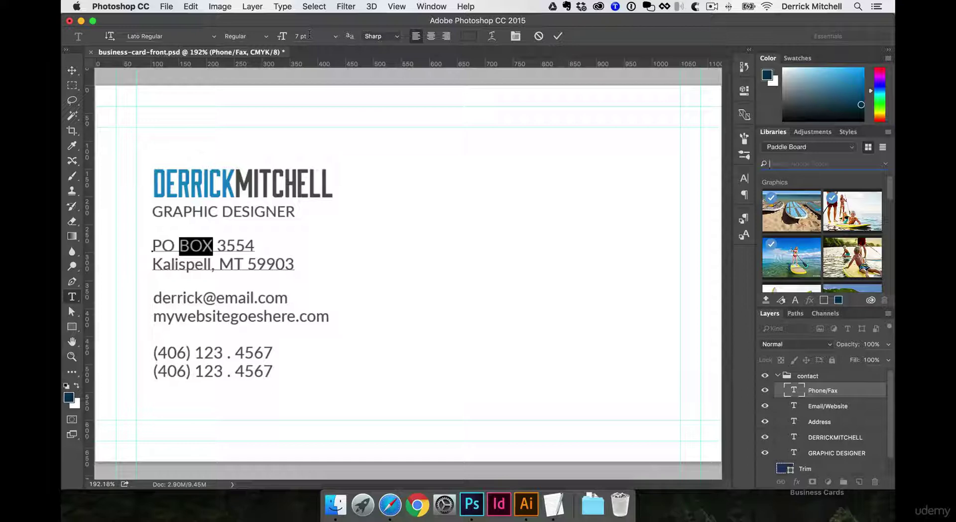
pyautogui.press('Escape')
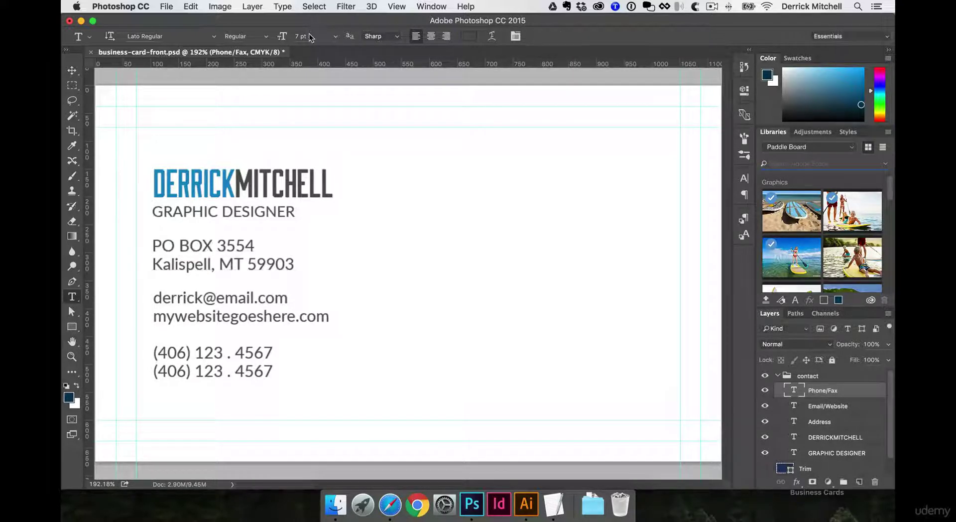
pyautogui.moveTo(265, 211); pyautogui.dragTo(192, 211)
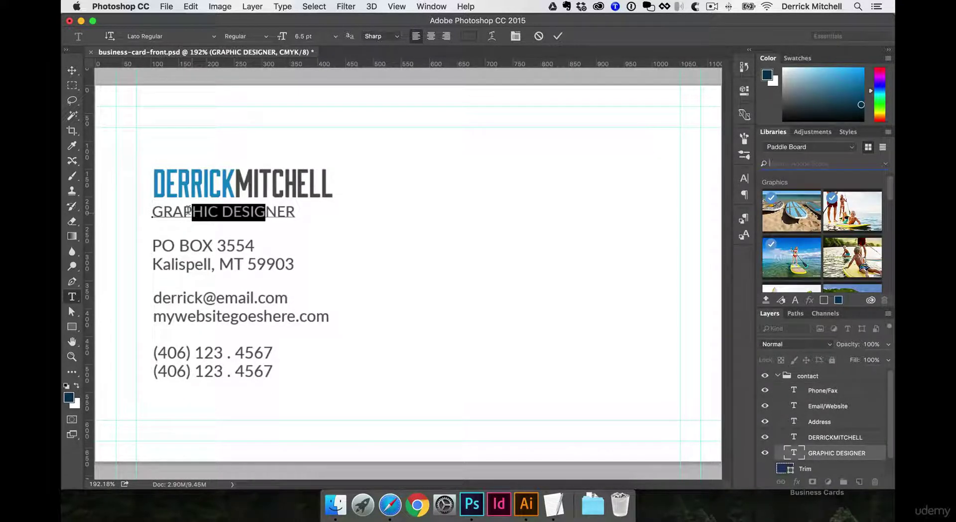
pyautogui.click(295, 35)
pyautogui.click(314, 35)
pyautogui.press('Escape')
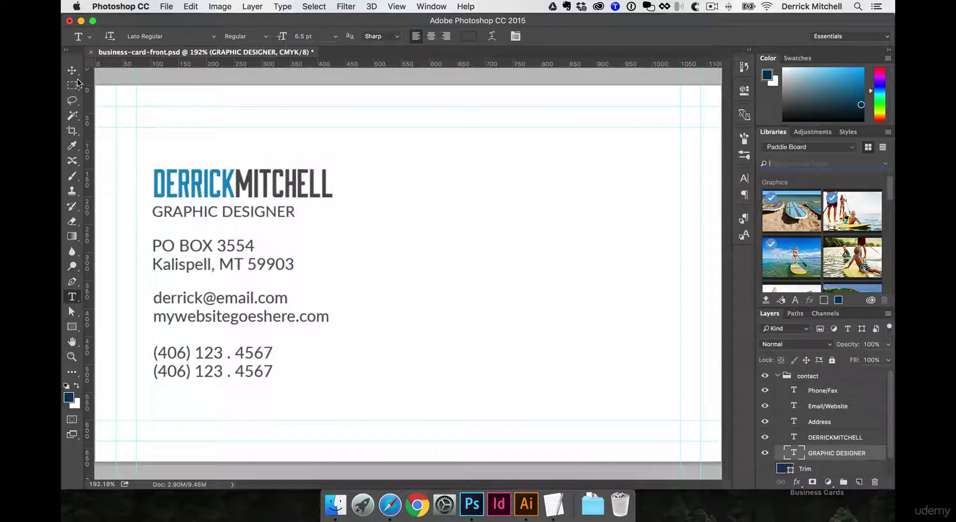
pyautogui.click(72, 70)
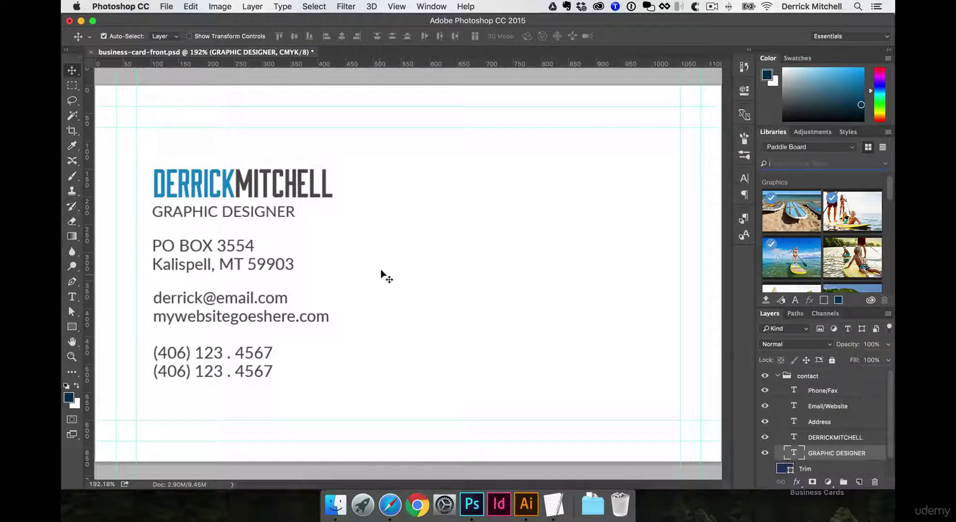
pyautogui.keyDown('alt'); pyautogui.keyDown('super'); pyautogui.click(402, 264); pyautogui.keyUp('super'); pyautogui.keyUp('alt')
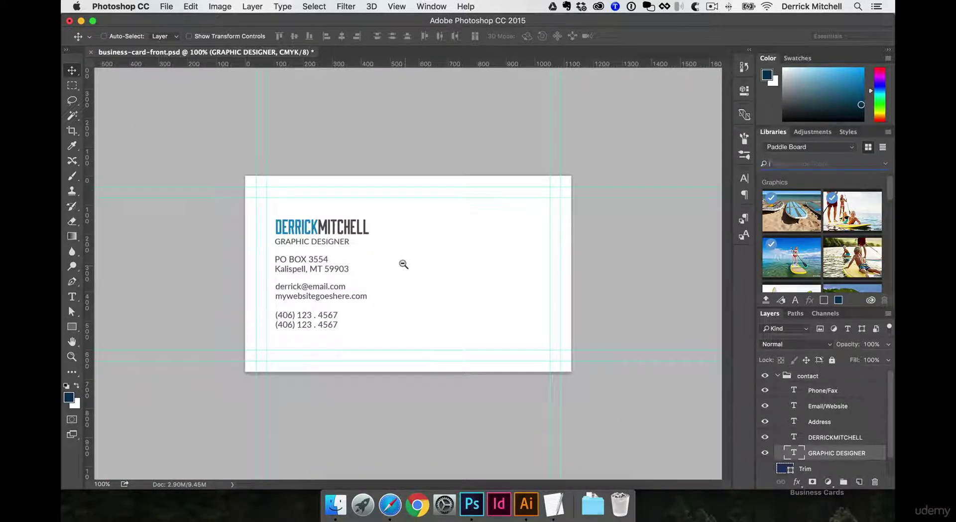
pyautogui.keyDown('alt'); pyautogui.keyDown('super'); pyautogui.click(403, 264); pyautogui.keyUp('super'); pyautogui.keyUp('alt')
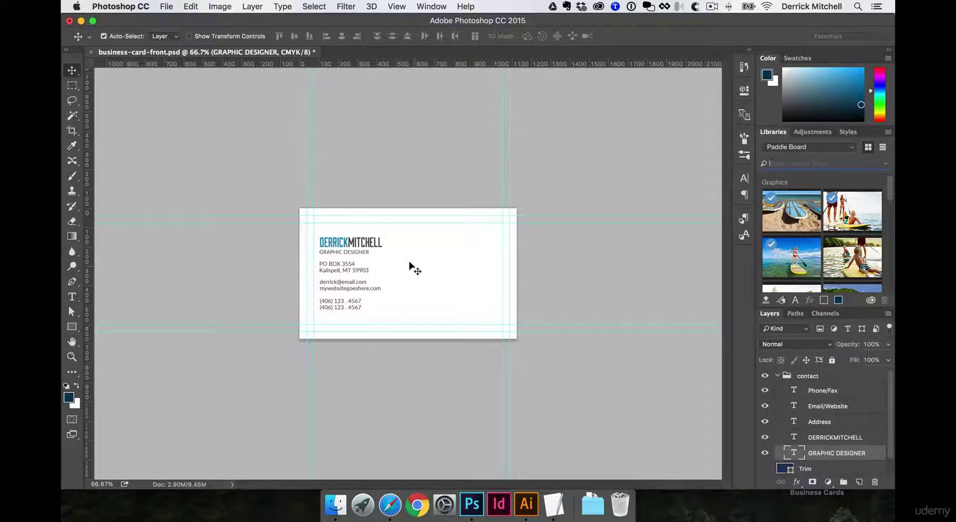
pyautogui.keyDown('super'); pyautogui.click(406, 272); pyautogui.keyUp('super')
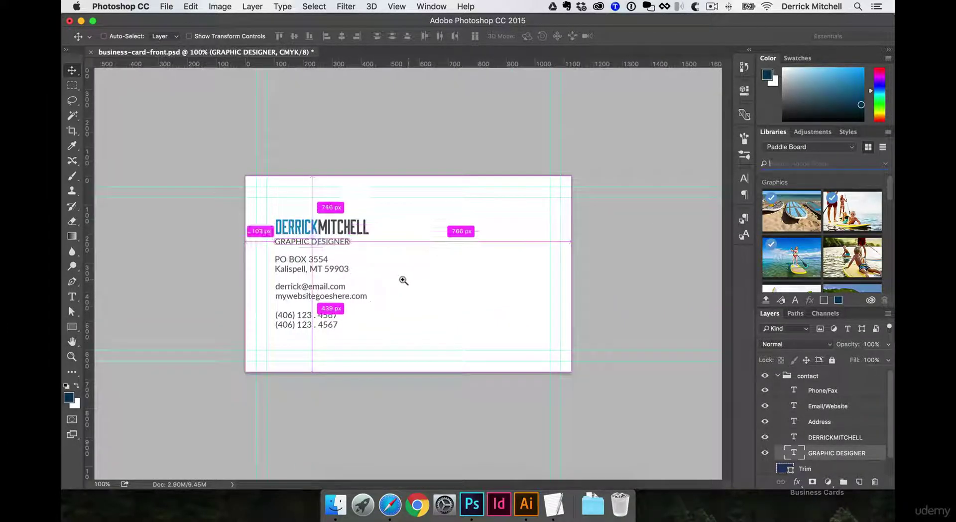
pyautogui.keyDown('super'); pyautogui.click(403, 281); pyautogui.keyUp('super')
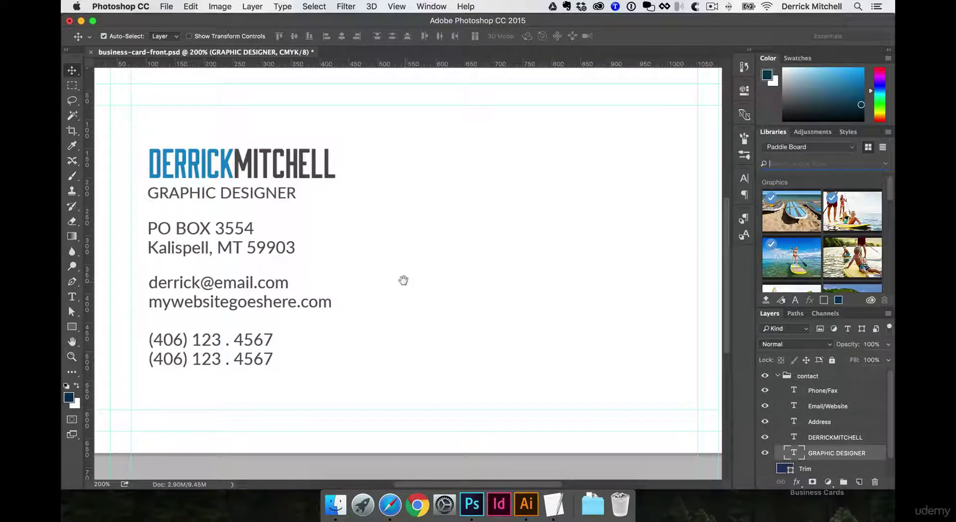
pyautogui.keyDown('alt'); pyautogui.keyDown('super'); pyautogui.click(403, 281); pyautogui.keyUp('super'); pyautogui.keyUp('alt')
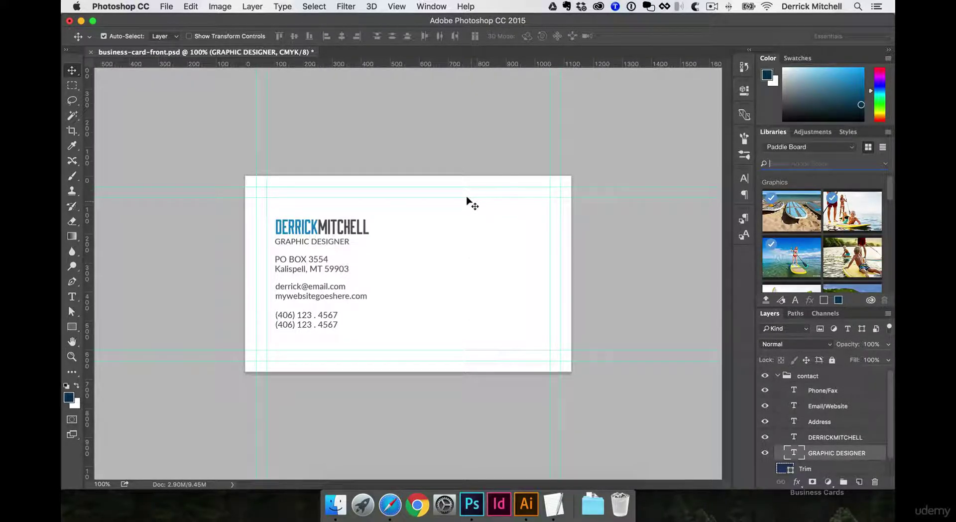
# Draw a rectangle on the card's right side and size it to 2 by 2 inches
pyautogui.press('u')
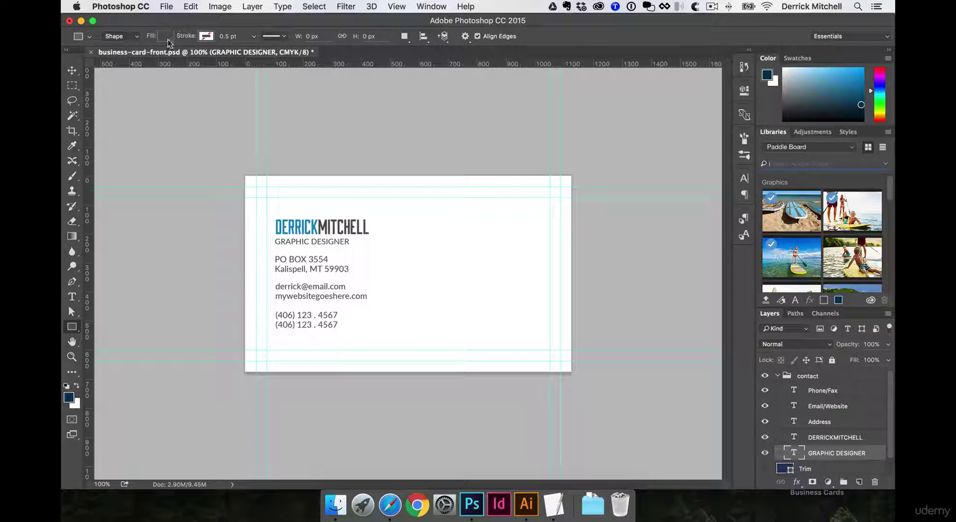
pyautogui.moveTo(454, 240); pyautogui.dragTo(527, 300)
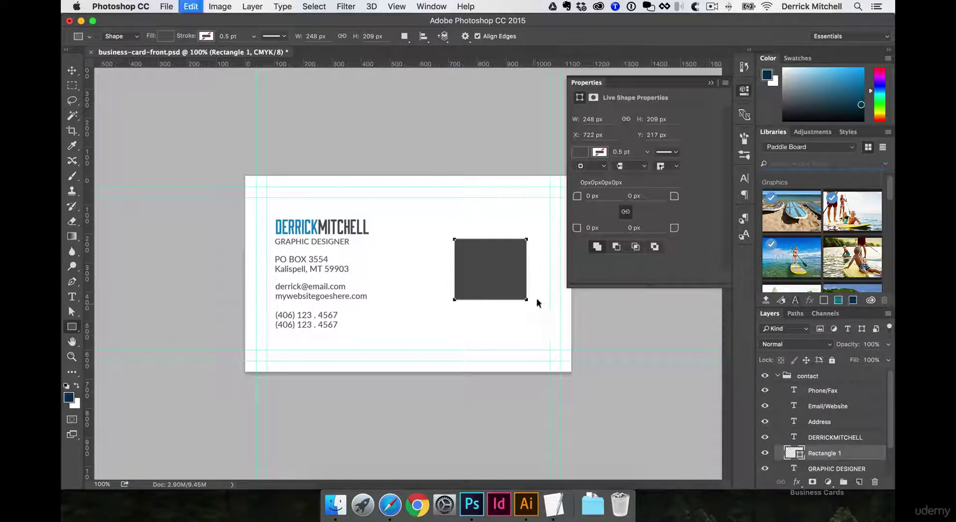
pyautogui.press('super+t')
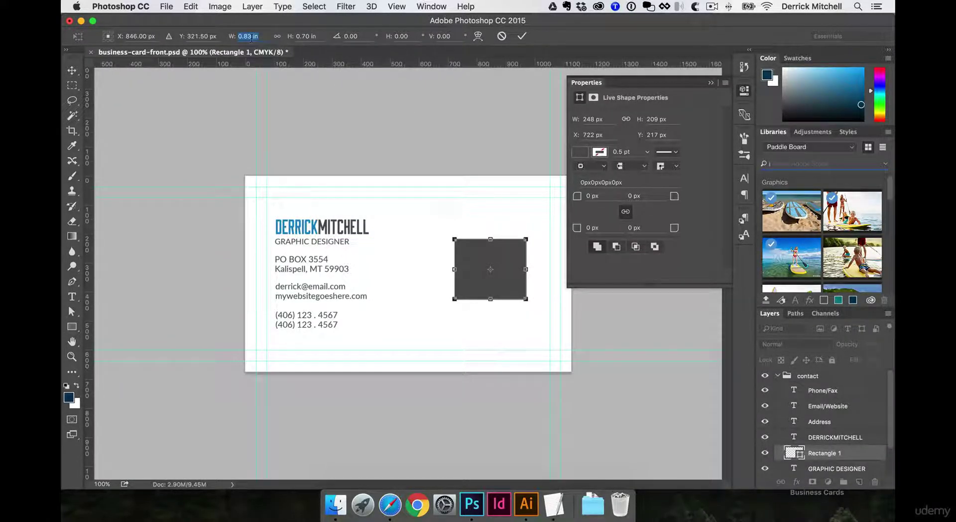
pyautogui.write('2')
pyautogui.press('Tab')
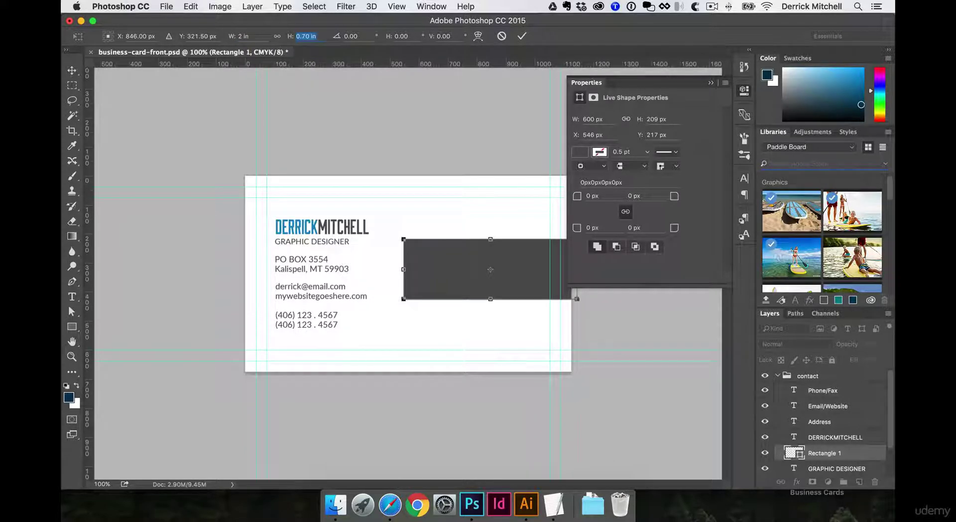
pyautogui.write('2')
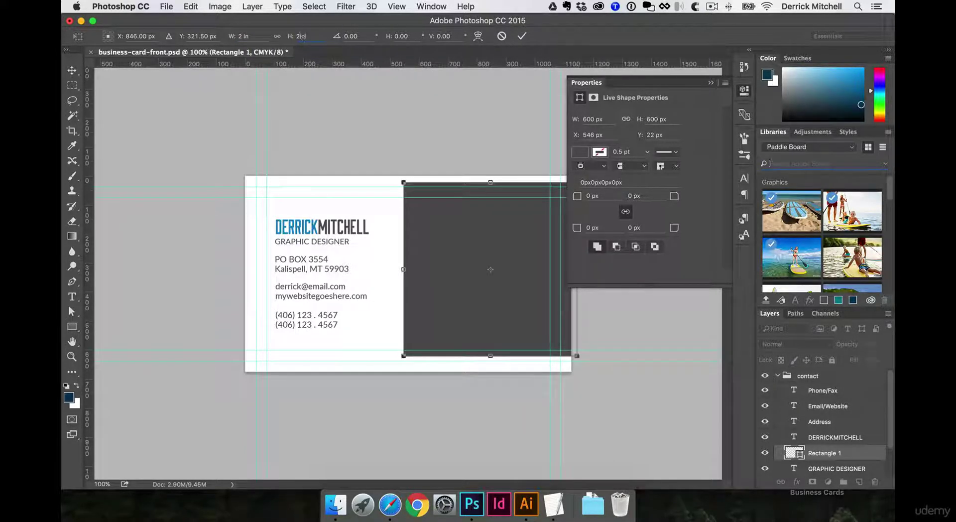
pyautogui.press('Return')
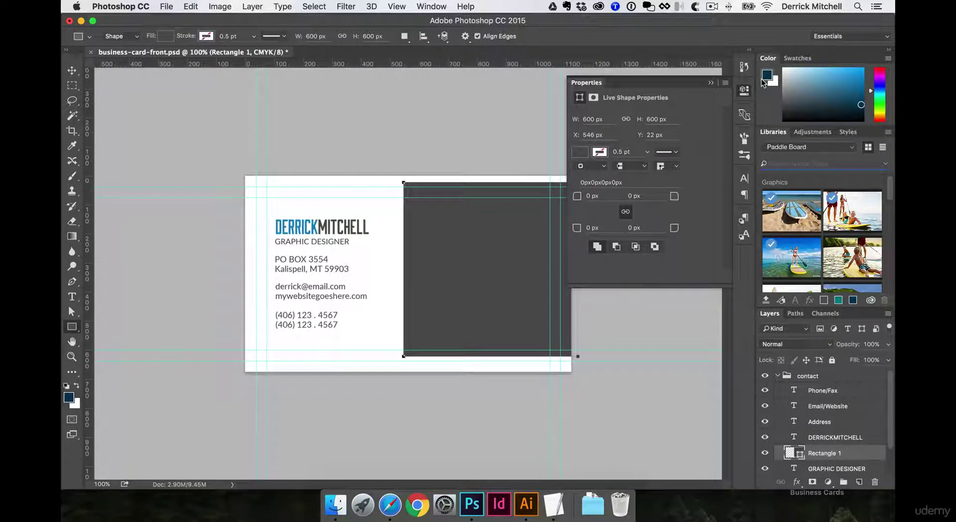
pyautogui.click(744, 90)
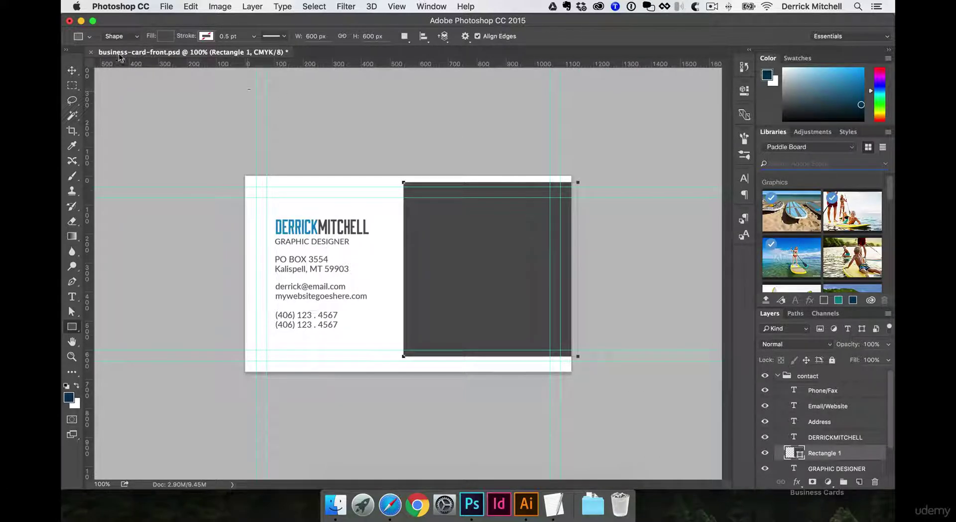
# Position the dark square and add vertical guides at its edges, including one at 638 px
pyautogui.click(73, 69)
pyautogui.click(155, 98)
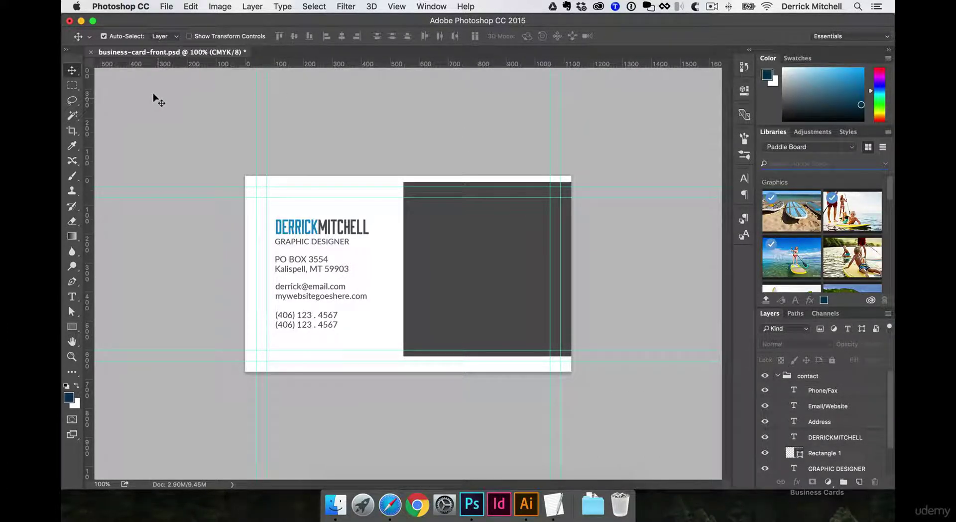
pyautogui.moveTo(441, 223); pyautogui.dragTo(424, 237)
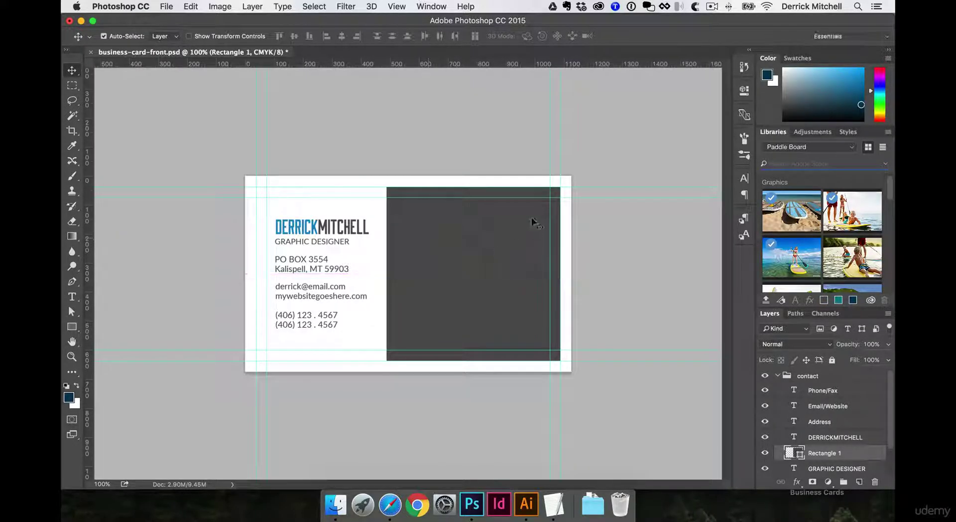
pyautogui.press('super+plus')
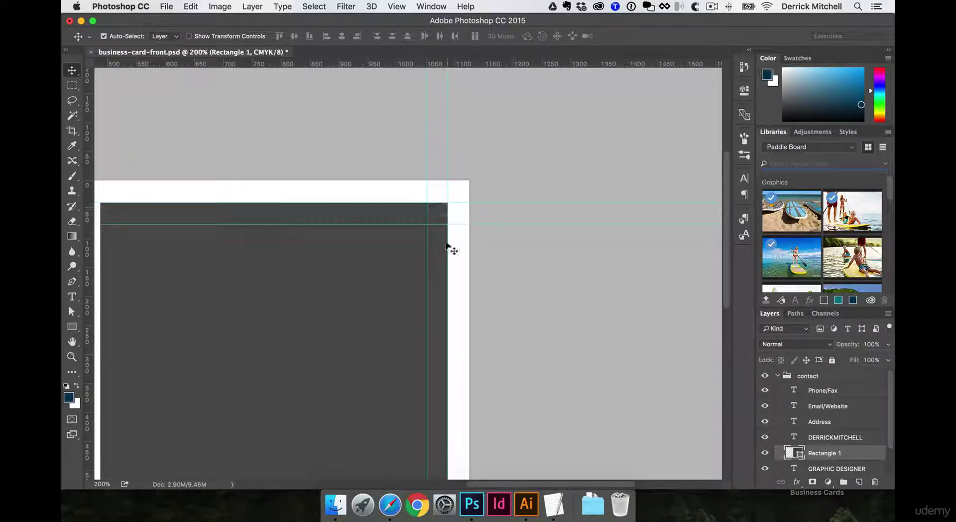
pyautogui.hscroll(-5, 375, 219)
pyautogui.hscroll(-2, 375, 220)
pyautogui.scroll(-2, 375, 219)
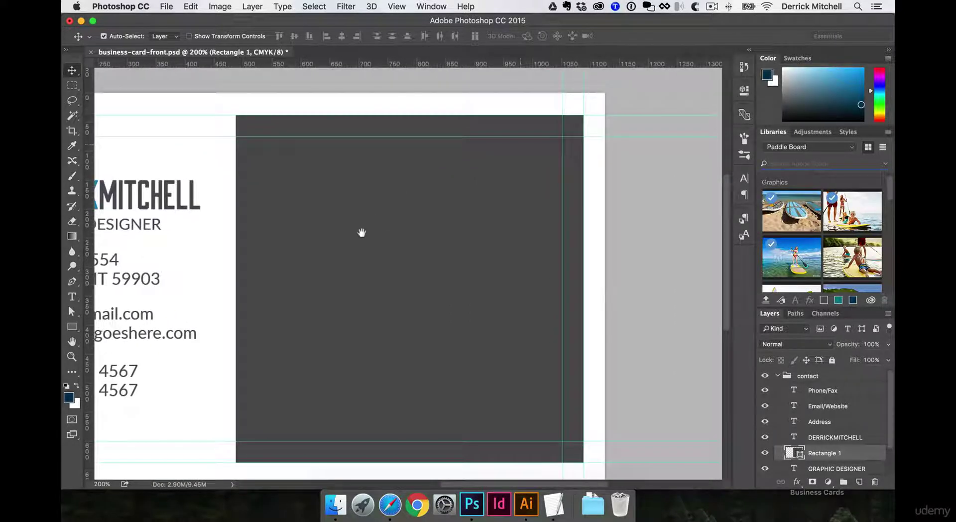
pyautogui.moveTo(320, 64); pyautogui.dragTo(236, 141)
pyautogui.hscroll(-7, 394, 165)
pyautogui.moveTo(518, 185); pyautogui.dragTo(273, 186)
pyautogui.hscroll(-2, 309, 159)
pyautogui.scroll(-2, 309, 159)
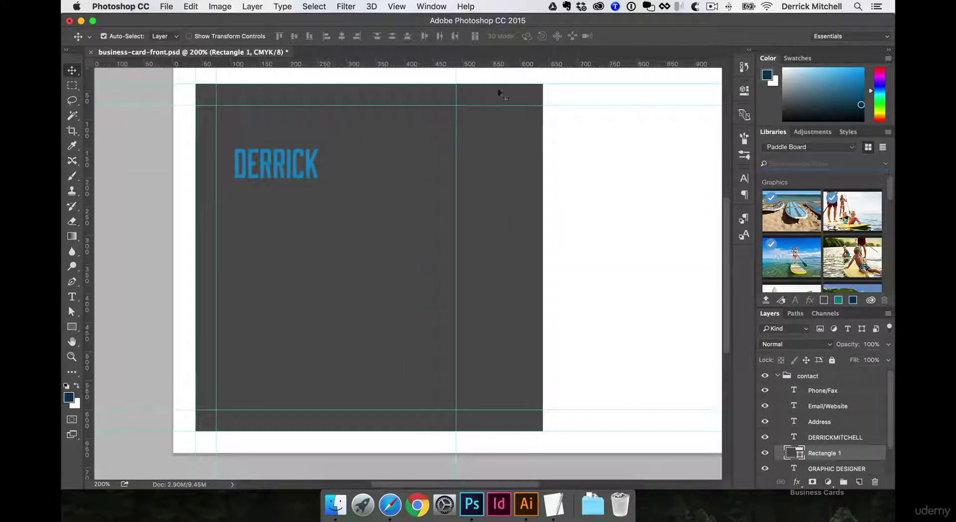
pyautogui.moveTo(547, 63); pyautogui.dragTo(542, 109)
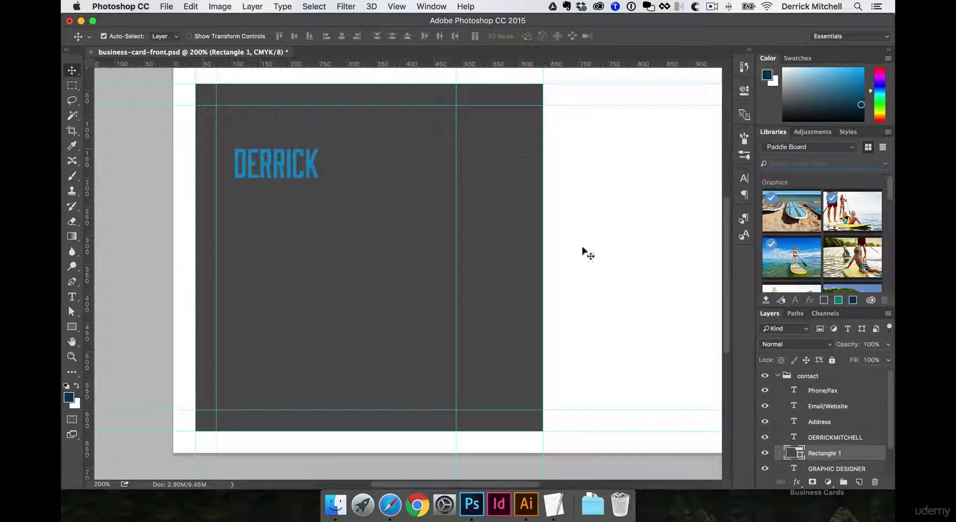
# Hide the dark rectangle to reveal the card text and view the whole card
pyautogui.click(765, 453)
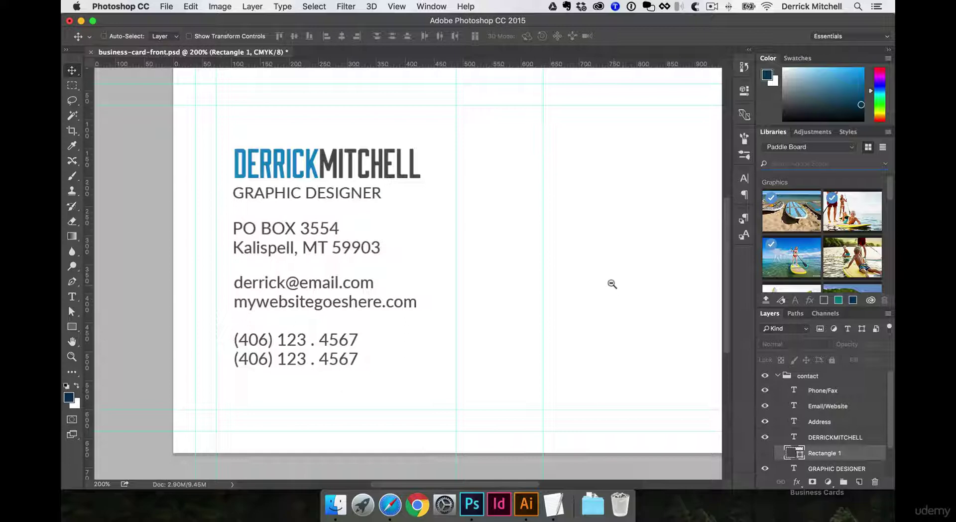
pyautogui.moveTo(611, 284); pyautogui.dragTo(475, 243)
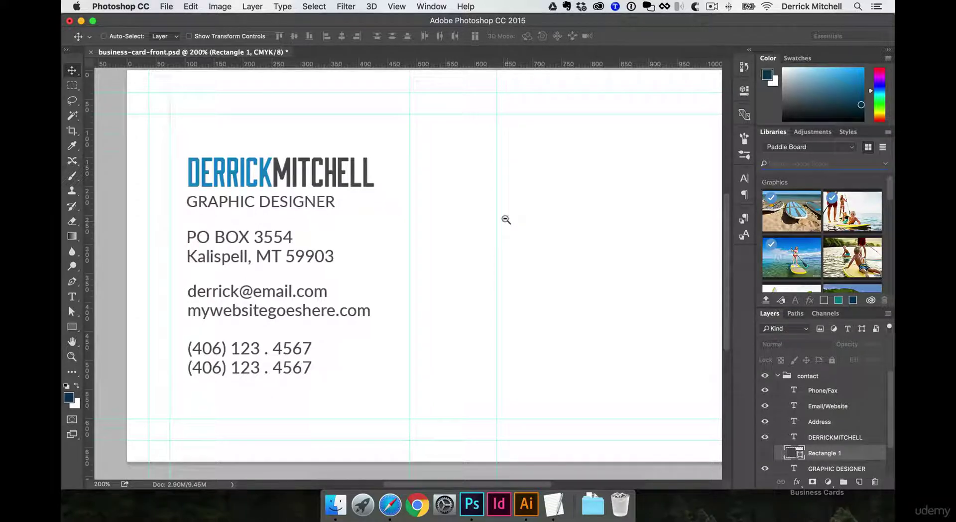
pyautogui.press('super+minus')
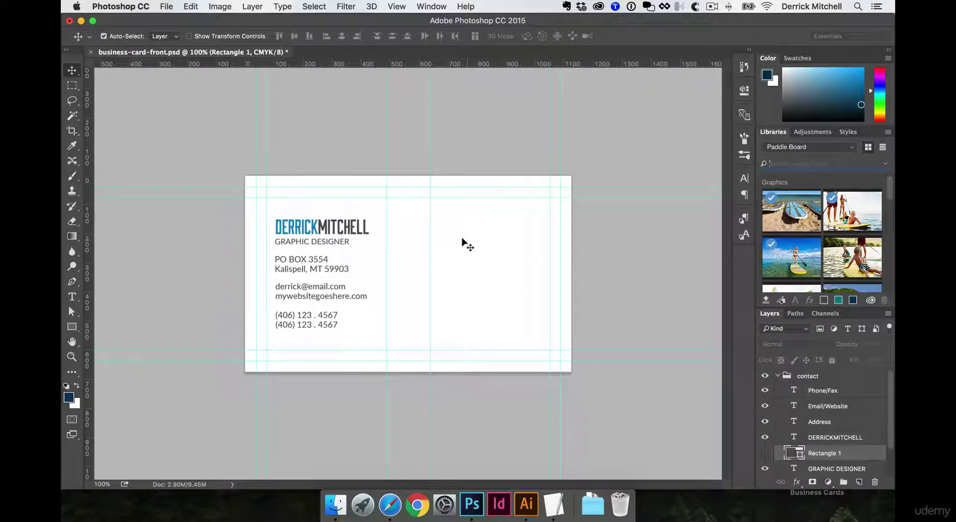
# Copy the full-colour logo with its name from the Illustrator logo sheet
pyautogui.click(526, 504)
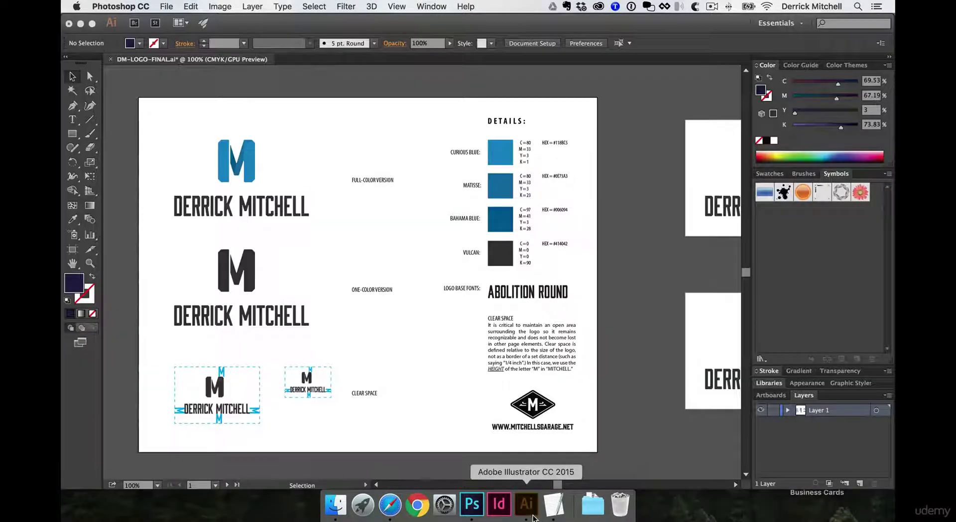
pyautogui.moveTo(198, 138); pyautogui.dragTo(288, 210)
pyautogui.click(361, 269)
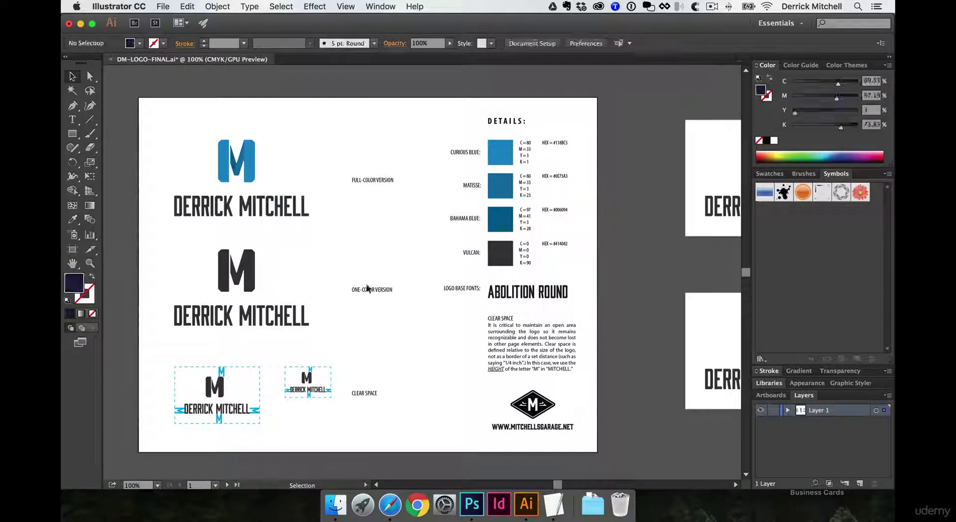
# Paste the full-colour logo as a smart object and shrink it into the card's upper right
pyautogui.click(472, 504)
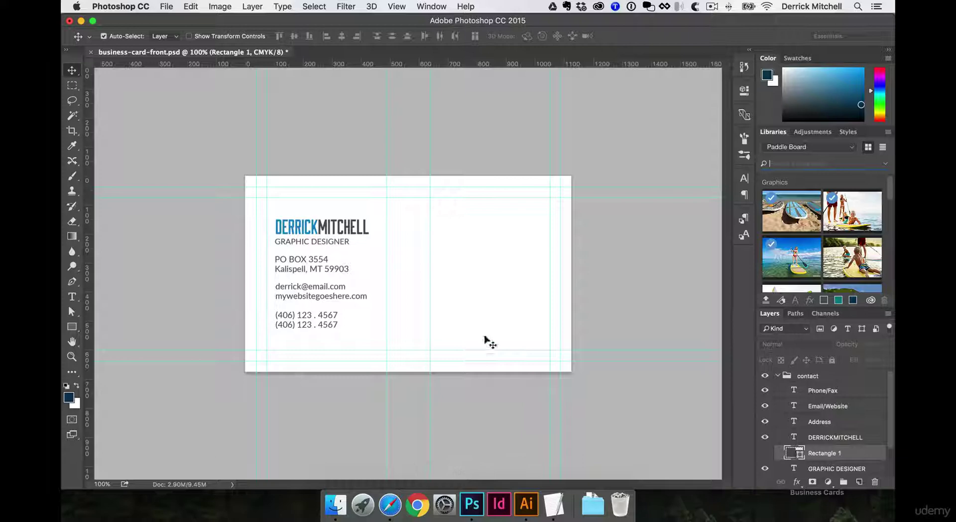
pyautogui.press('super+v')
pyautogui.click(671, 295)
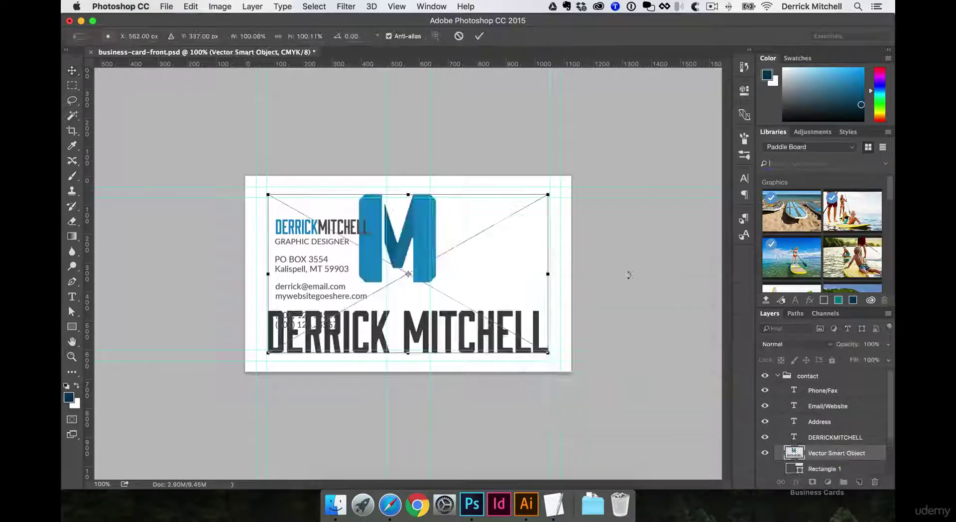
pyautogui.moveTo(268, 352); pyautogui.dragTo(432, 293)
pyautogui.moveTo(399, 194); pyautogui.dragTo(437, 215)
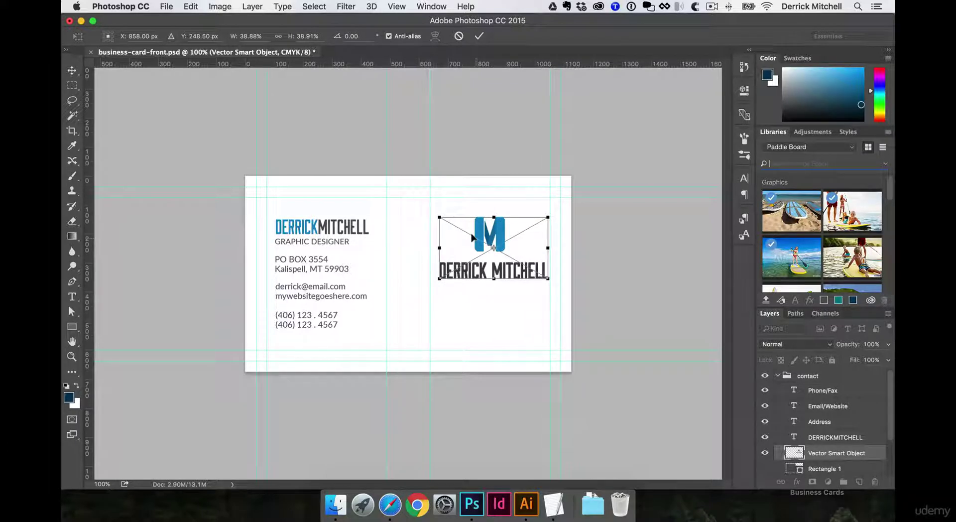
pyautogui.press('Return')
# Move the logo down and left toward the card's centre
pyautogui.press('super+plus')
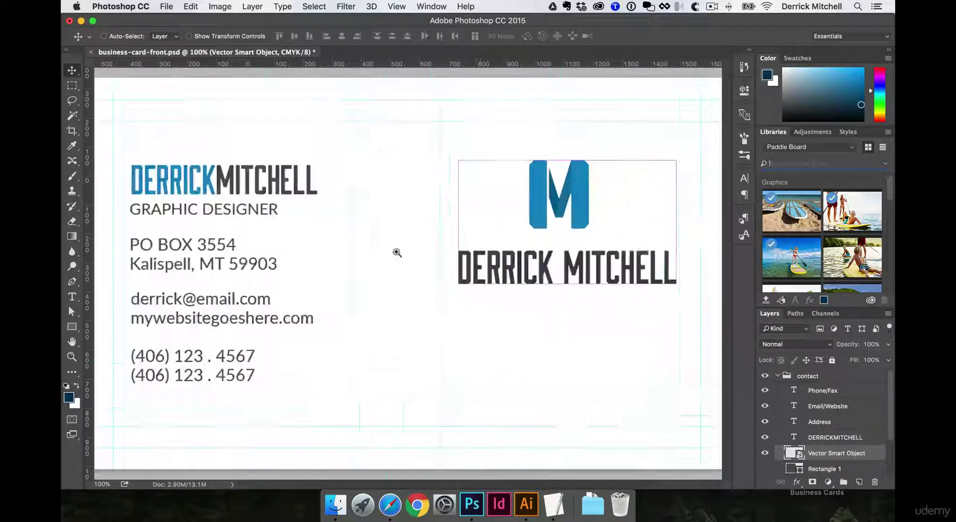
pyautogui.moveTo(403, 216); pyautogui.dragTo(367, 259)
pyautogui.moveTo(368, 258); pyautogui.dragTo(454, 263)
pyautogui.press('super+minus')
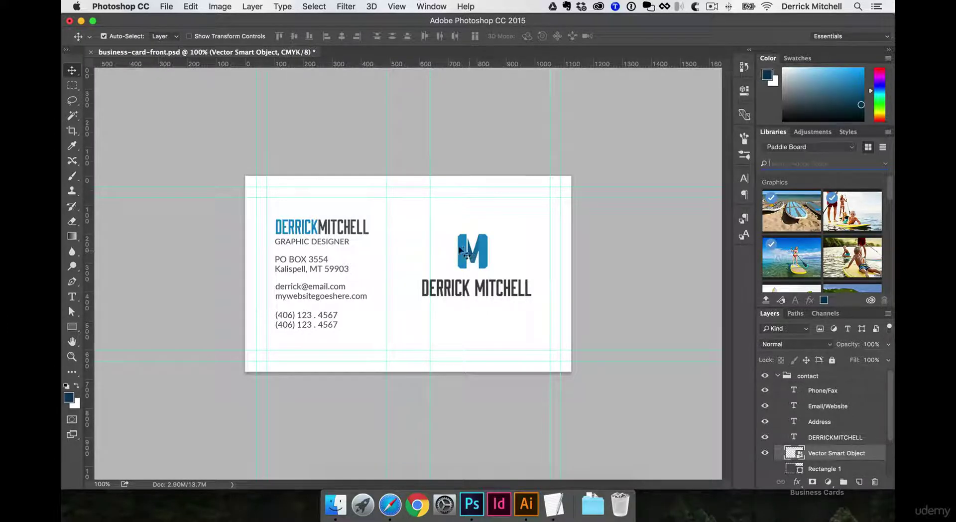
pyautogui.moveTo(478, 251); pyautogui.dragTo(443, 255)
# Resize the logo larger, then slightly smaller, and nudge it upward with guides hidden
pyautogui.press('super+t')
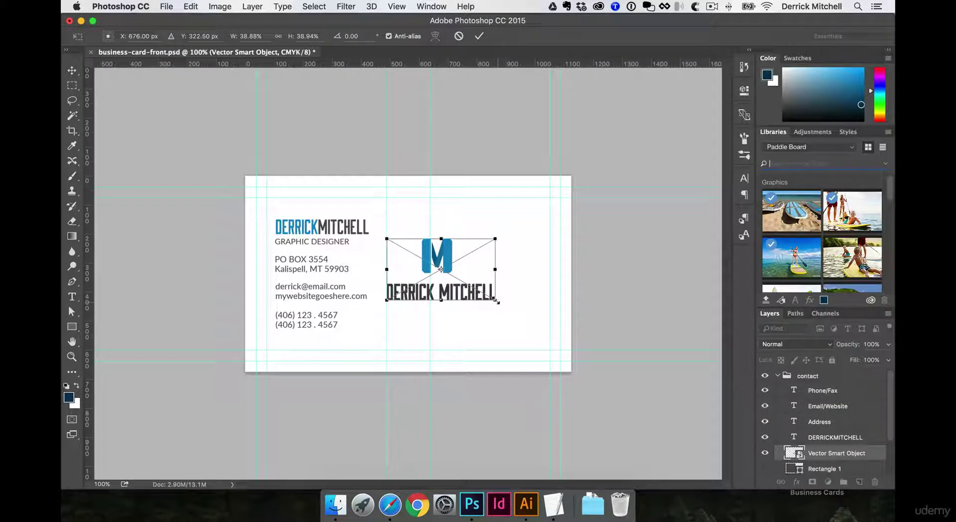
pyautogui.moveTo(497, 301); pyautogui.dragTo(567, 328)
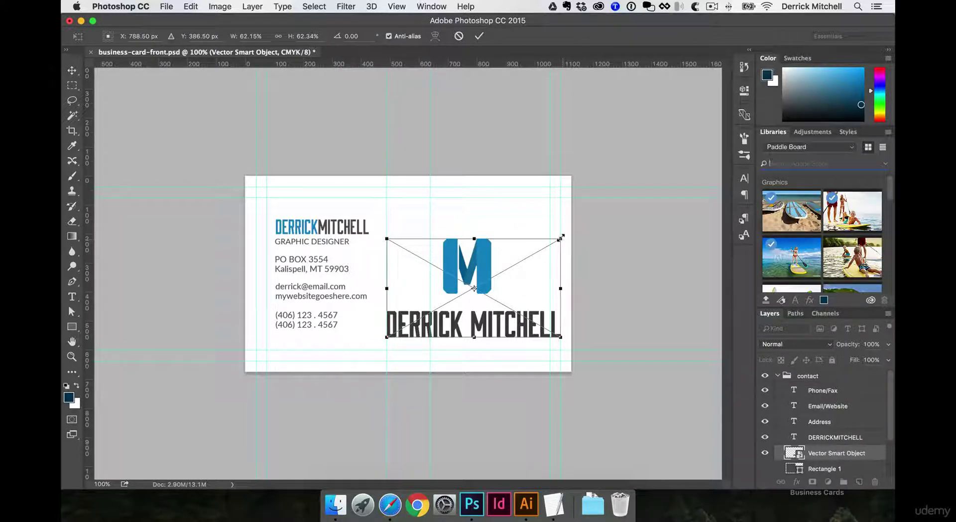
pyautogui.moveTo(560, 238); pyautogui.dragTo(534, 252)
pyautogui.press('Return')
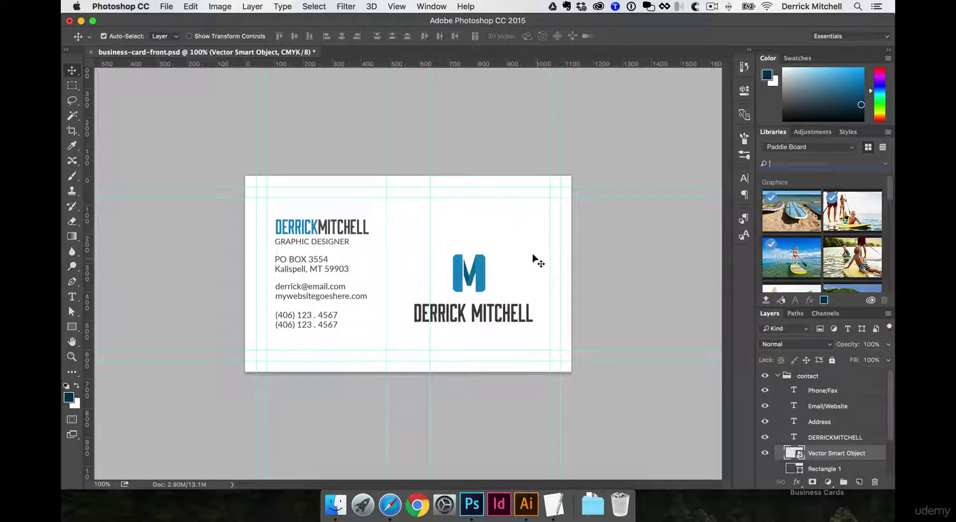
pyautogui.press('super+semicolon')
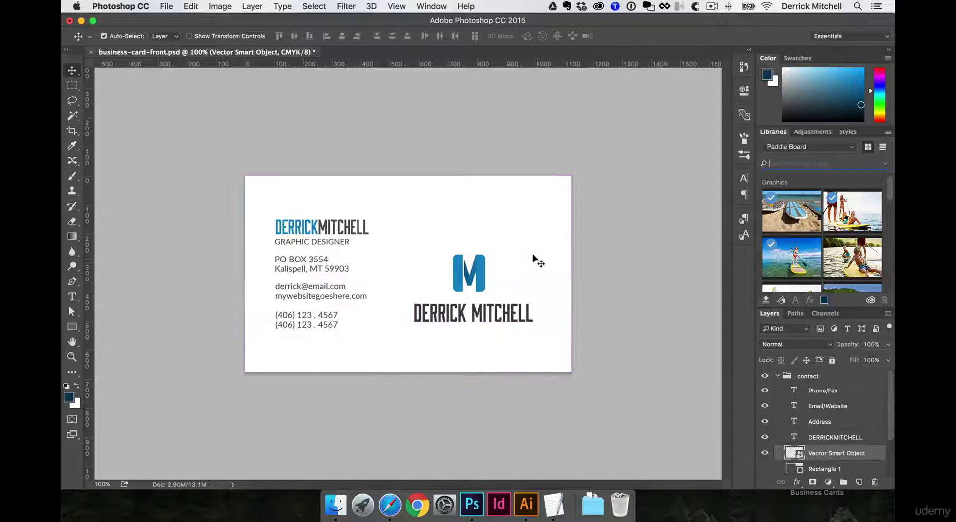
pyautogui.hotkey('shift', 'Up')
pyautogui.hotkey('shift', 'Up')
pyautogui.hotkey('shift', 'Up')
pyautogui.hotkey('shift', 'Up')
pyautogui.hotkey('shift', 'Up')
pyautogui.hotkey('shift', 'Up')
pyautogui.press('super+t')
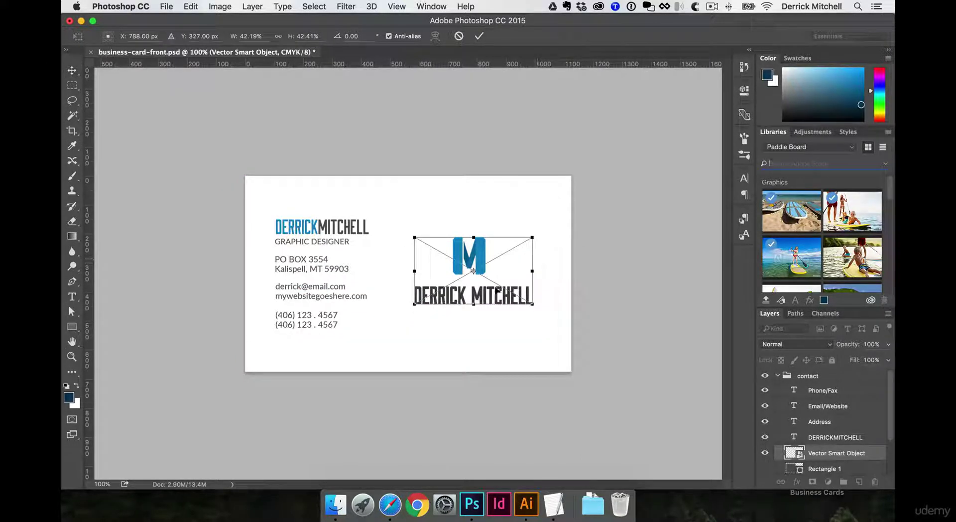
pyautogui.press('Return')
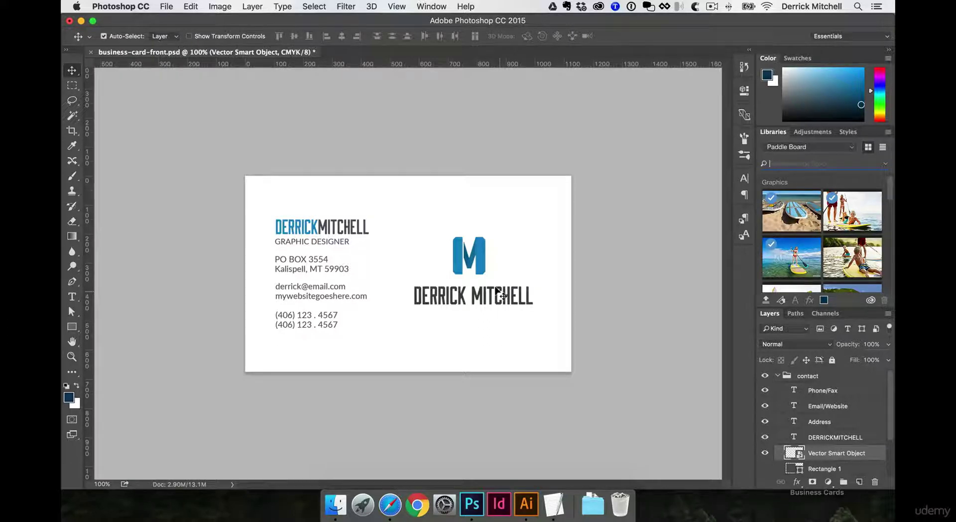
# Delete the full logo and copy only the blue M from the Illustrator sheet
pyautogui.press('Delete')
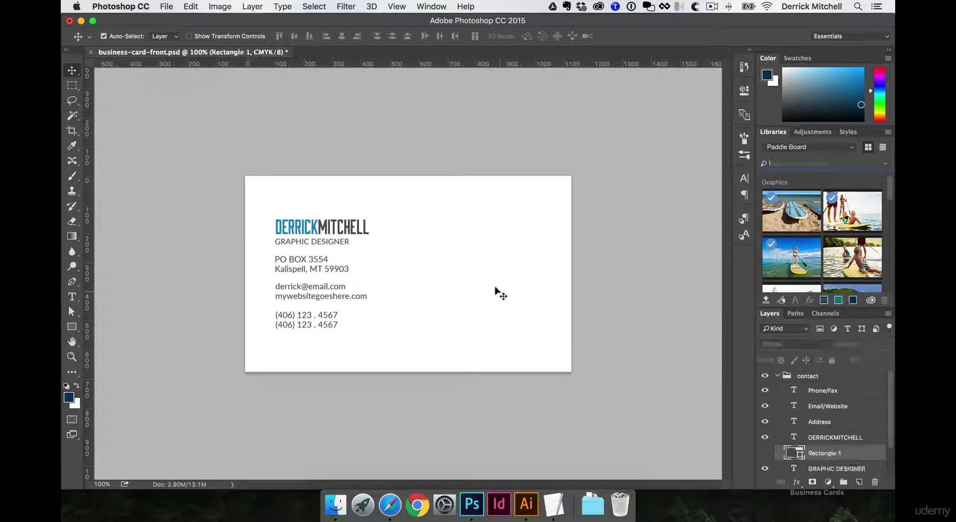
pyautogui.click(526, 504)
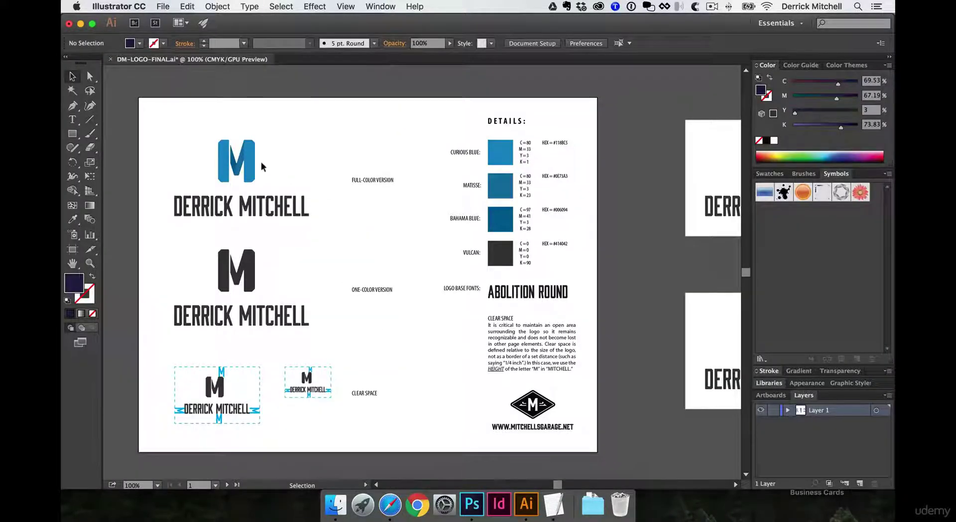
pyautogui.doubleClick(242, 155)
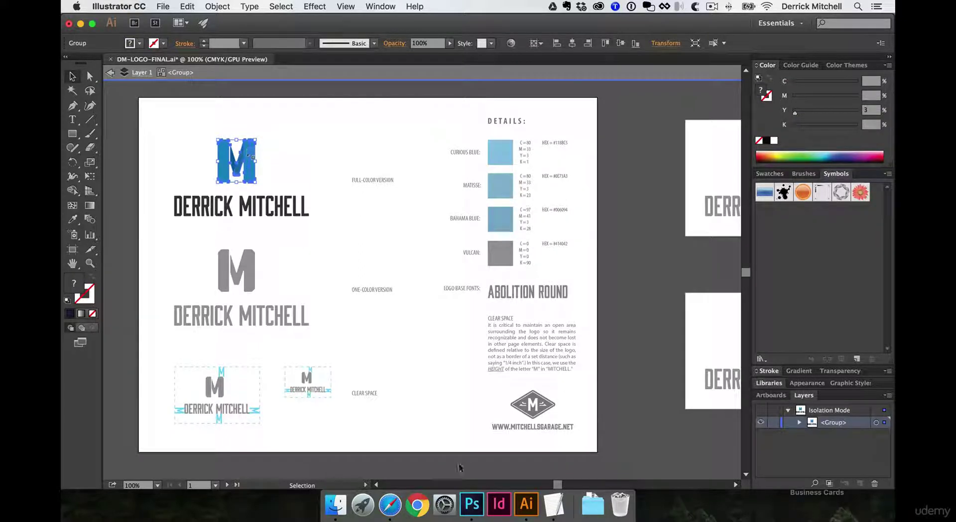
pyautogui.click(472, 504)
# Paste the blue M as a smart object, move it into the card's right half, and show guides
pyautogui.press('cmd+v')
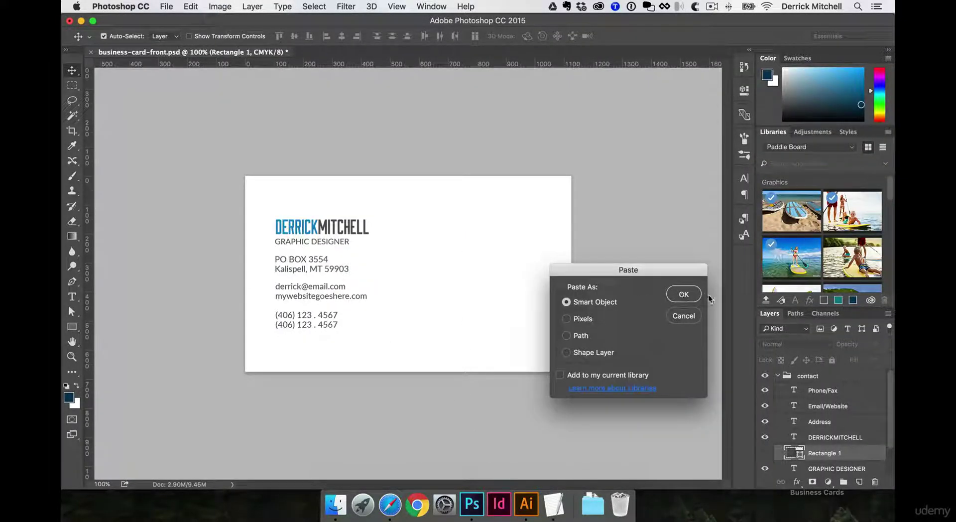
pyautogui.click(683, 294)
pyautogui.moveTo(436, 232); pyautogui.dragTo(502, 235)
pyautogui.press('Return')
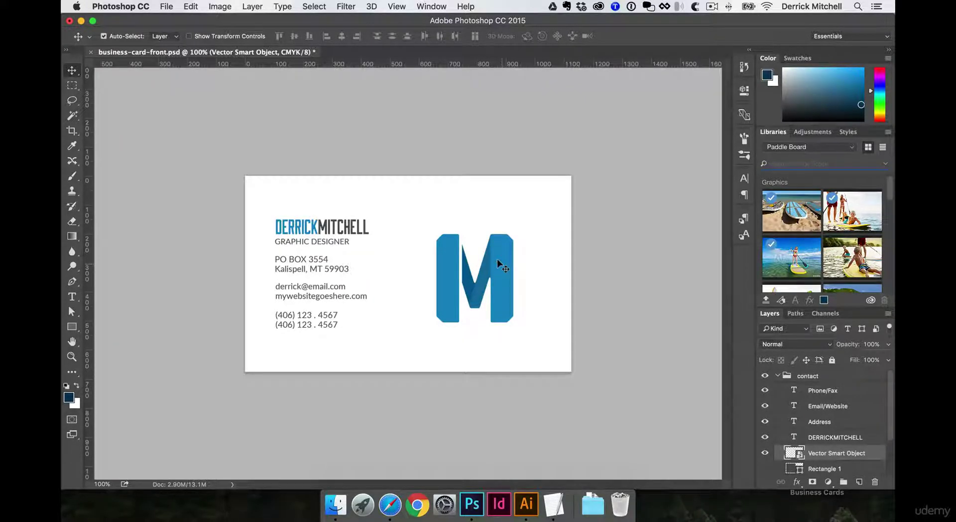
pyautogui.press('super')
pyautogui.press('super+semicolon')
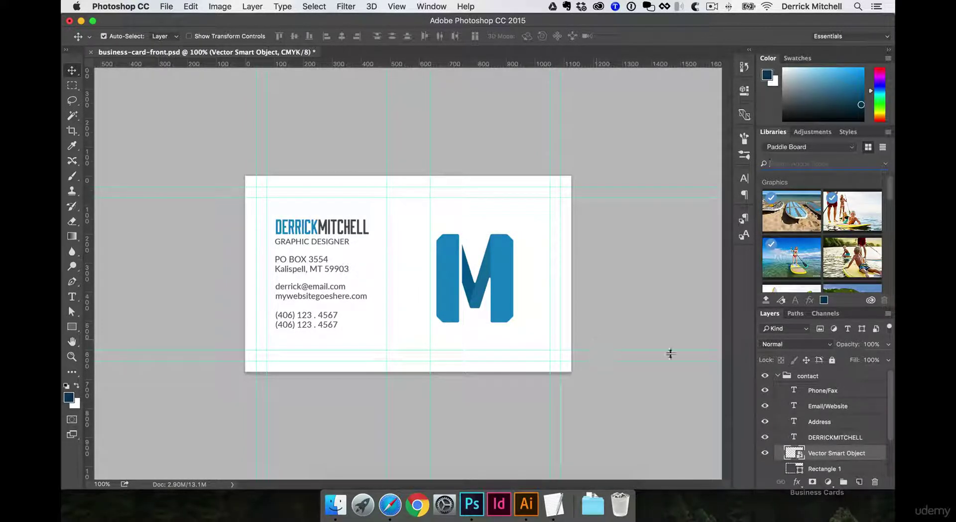
# Show Rectangle 1, fill it with dark navy, and move it over the card's right half
pyautogui.click(765, 468)
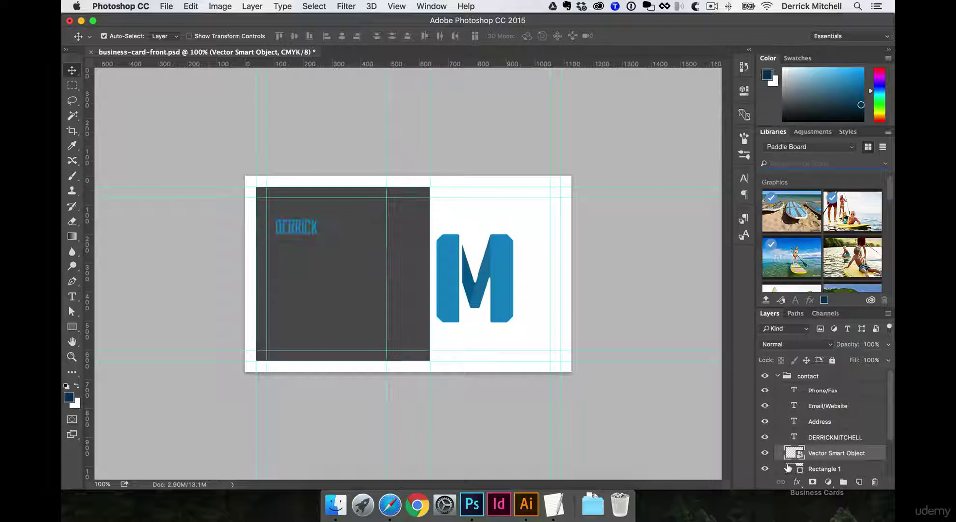
pyautogui.click(824, 468)
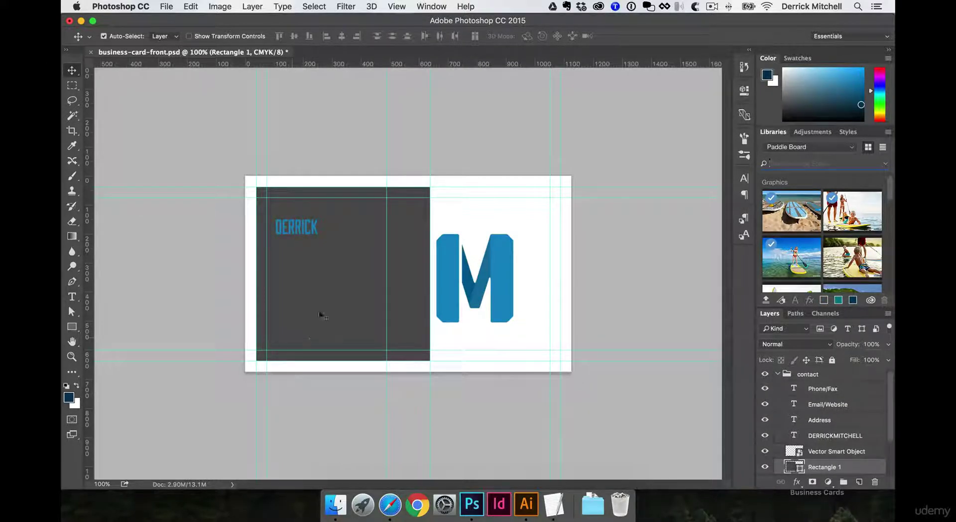
pyautogui.hotkey('alt', 'BackSpace')
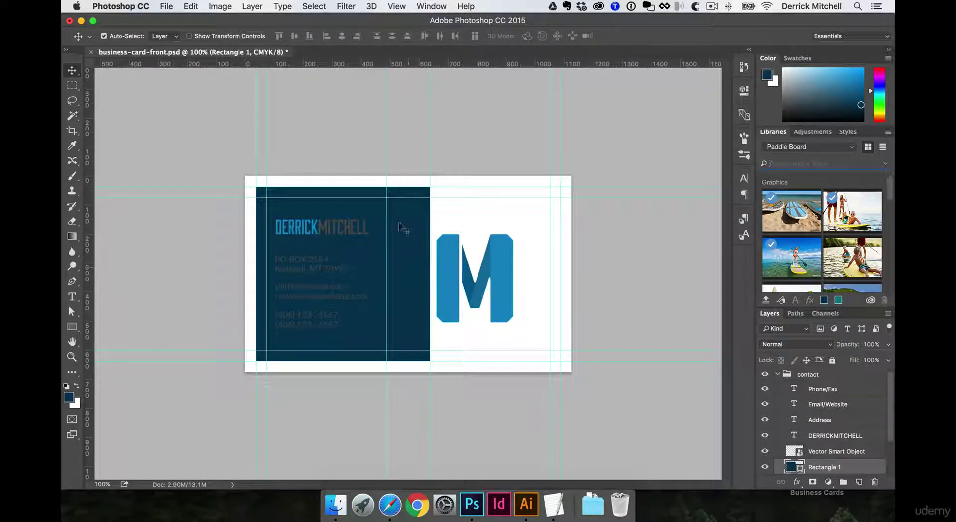
pyautogui.moveTo(400, 226); pyautogui.dragTo(528, 255)
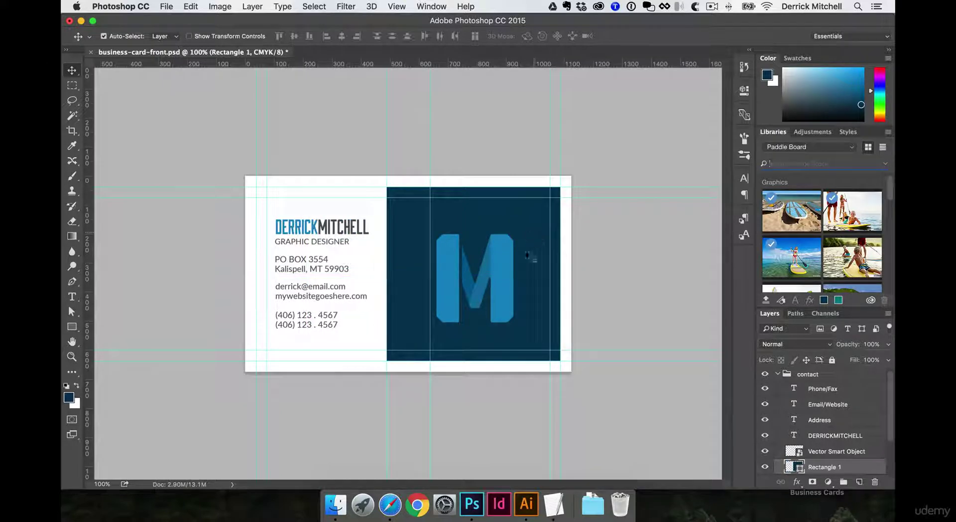
# Hide the guides and scale the blue M up from its centre
pyautogui.click(497, 264)
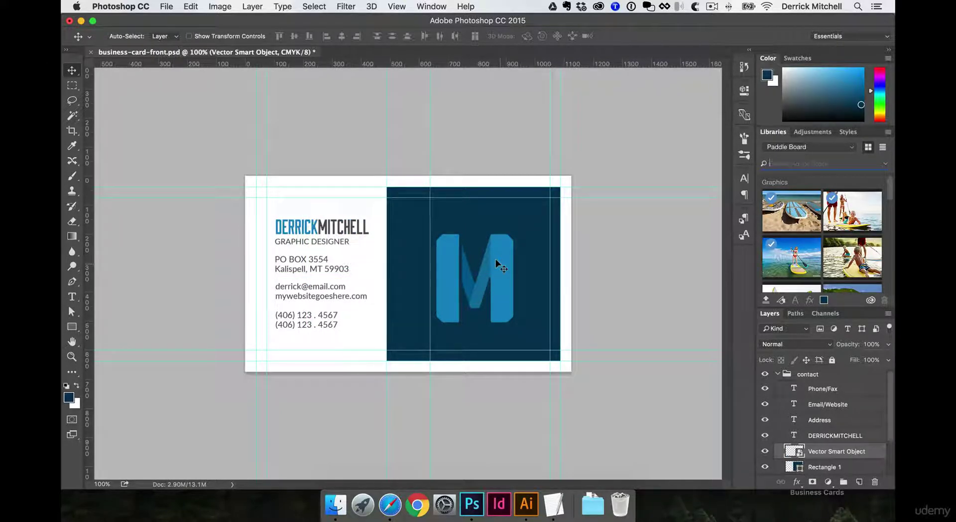
pyautogui.press('super+semicolon')
pyautogui.press('super+t')
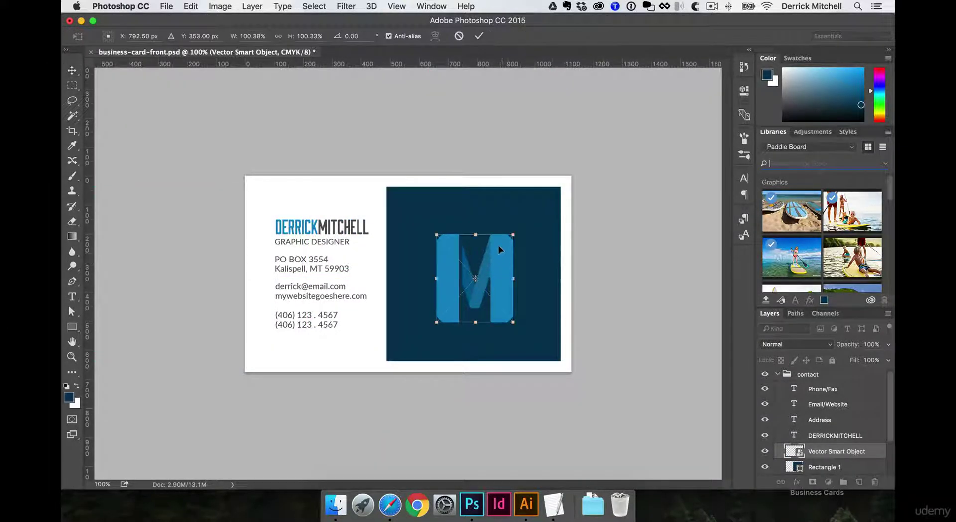
pyautogui.moveTo(513, 233); pyautogui.dragTo(524, 222)
pyautogui.press('Return')
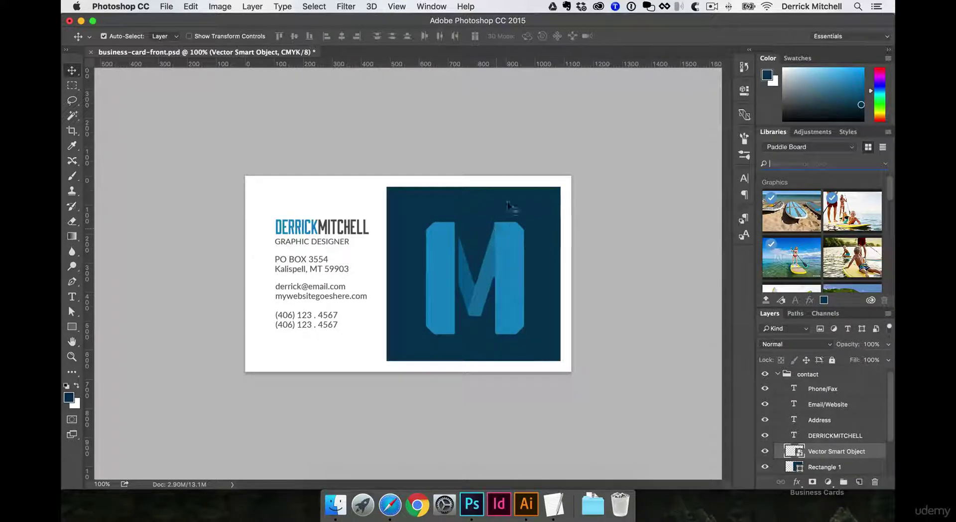
pyautogui.click(513, 206)
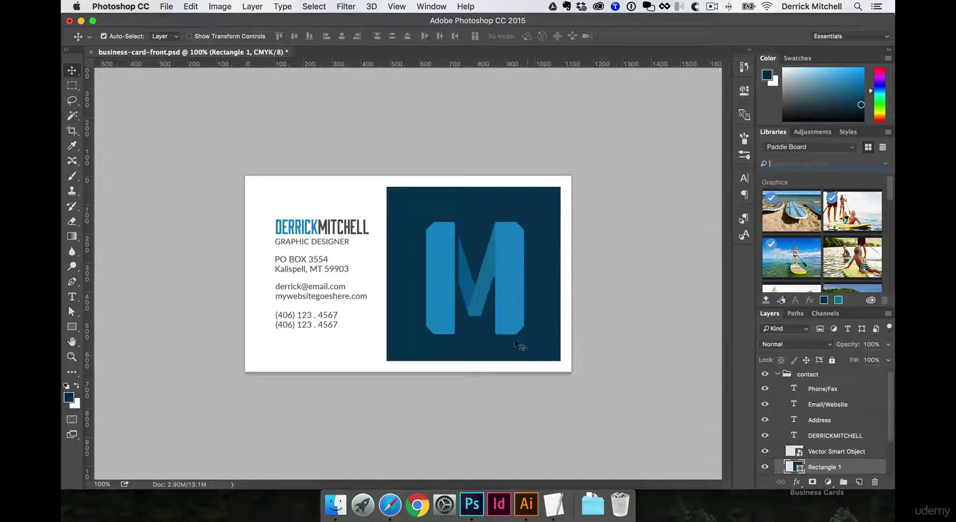
# Stretch the navy panel to the card's top, bottom and right edges, then show guides
pyautogui.press('super')
pyautogui.press('super+t')
pyautogui.moveTo(473, 187); pyautogui.dragTo(474, 175)
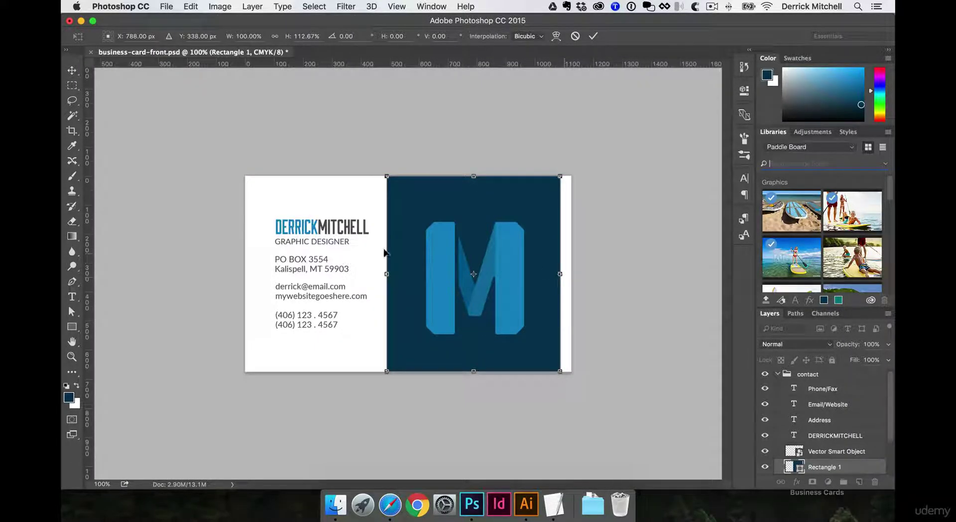
pyautogui.moveTo(557, 271); pyautogui.dragTo(571, 272)
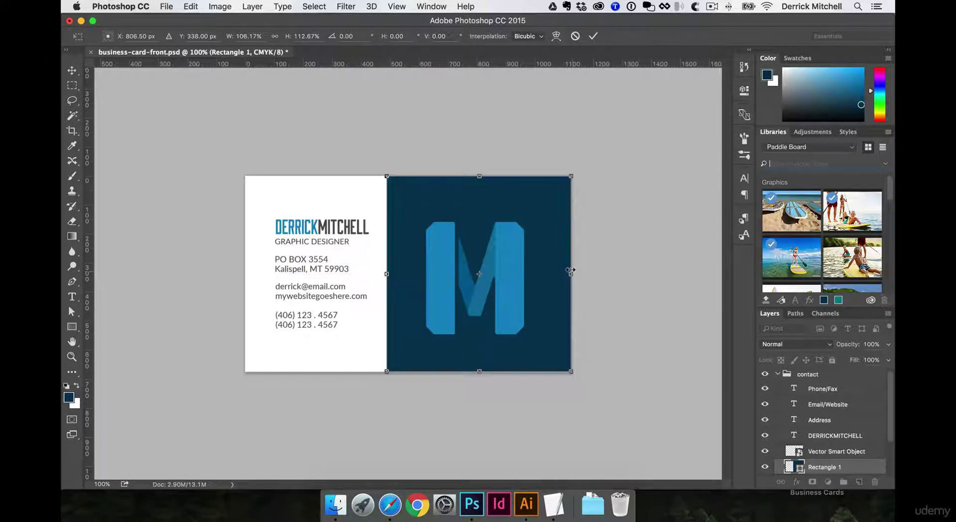
pyautogui.press('Return')
pyautogui.scroll(1, 777, 398)
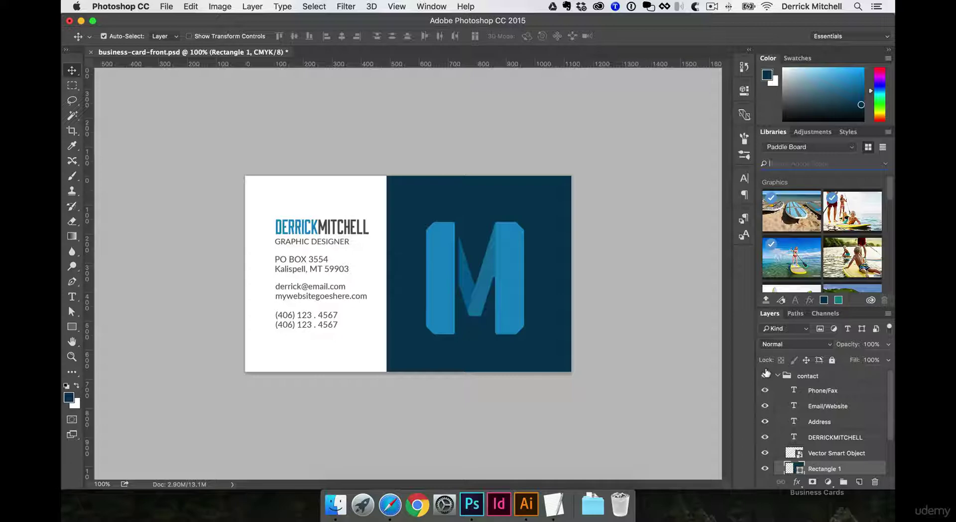
pyautogui.press('super+semicolon')
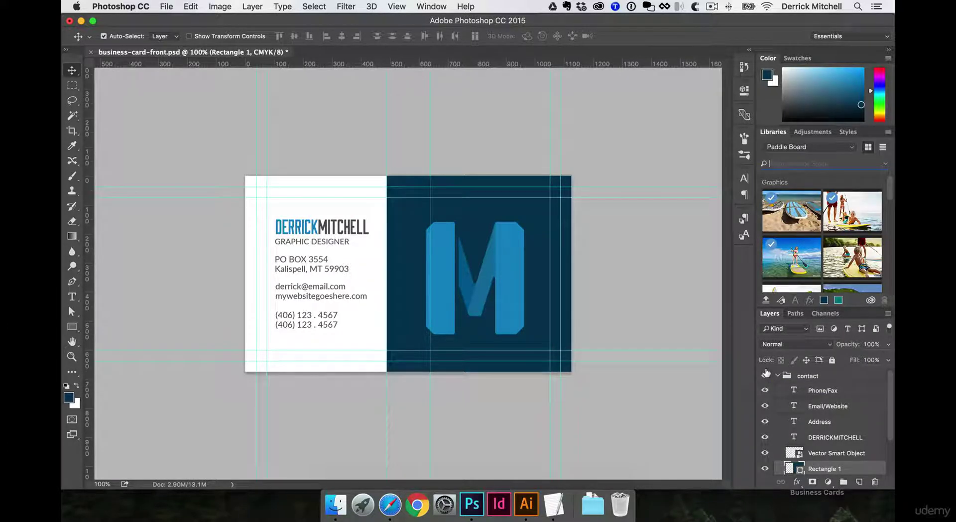
# Select the outer bleed border by marqueeing inside the guides and inverting the selection
pyautogui.press('m')
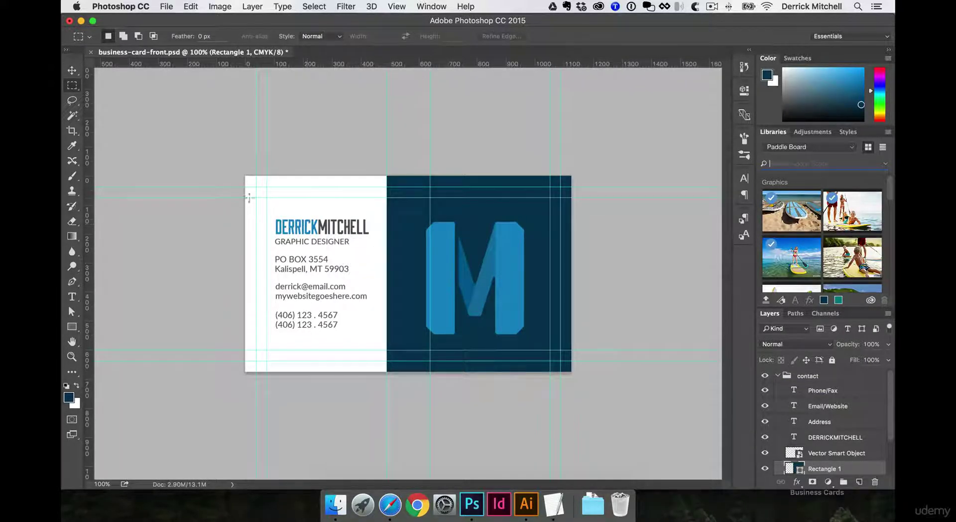
pyautogui.moveTo(256, 188); pyautogui.dragTo(561, 360)
pyautogui.click(302, 6)
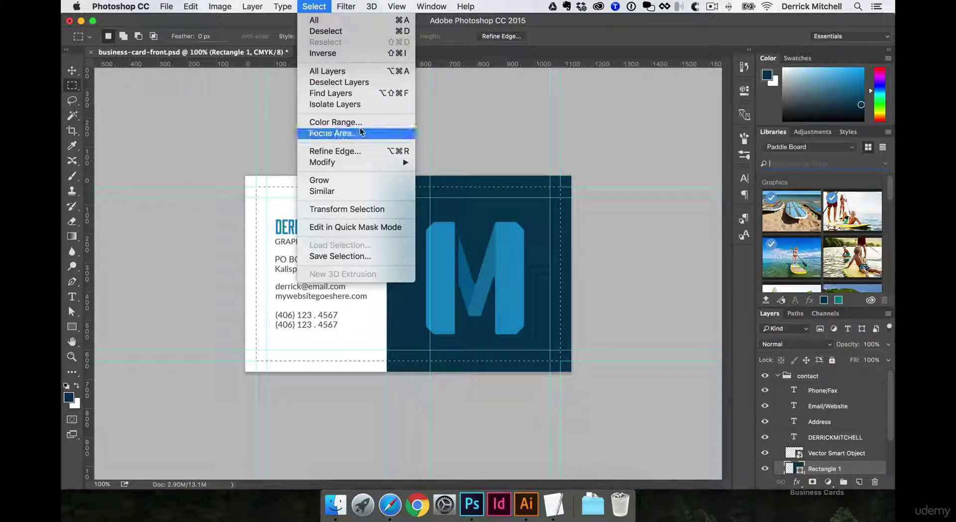
pyautogui.click(366, 56)
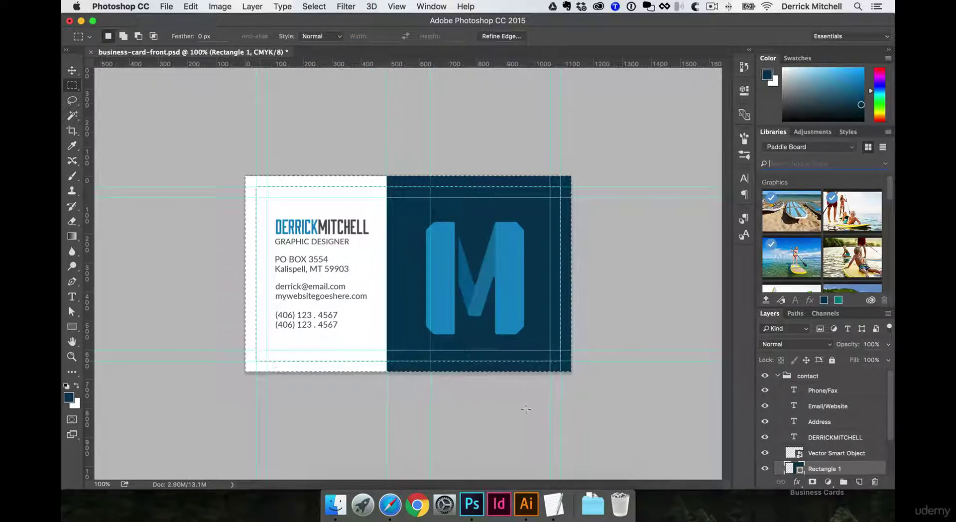
# Add a top layer in the pasteboard's light grey and name it 'bleed mask'
pyautogui.click(859, 482)
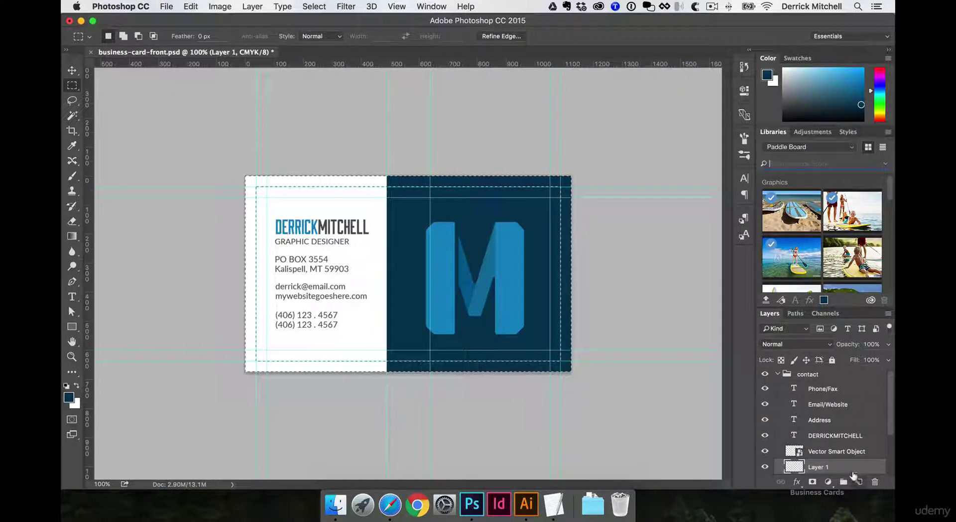
pyautogui.press('super+shift+bracketright')
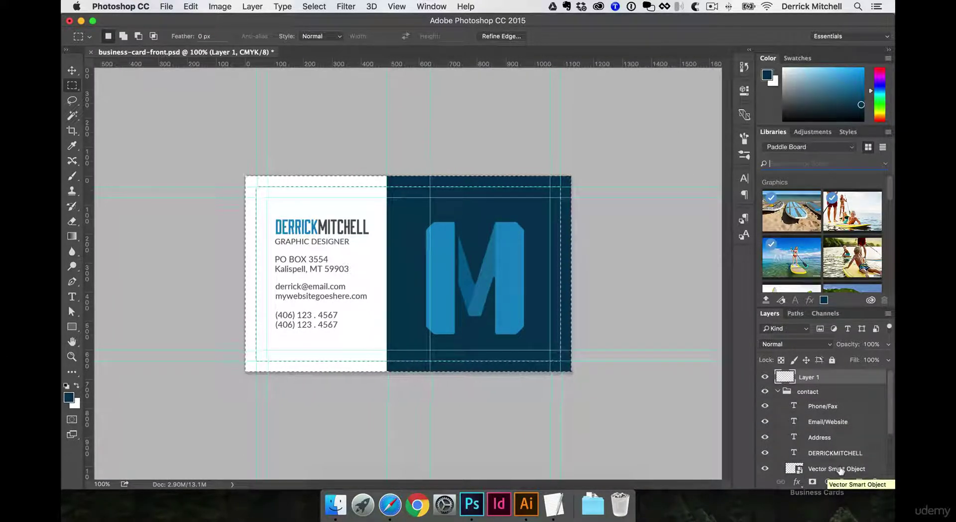
pyautogui.press('i')
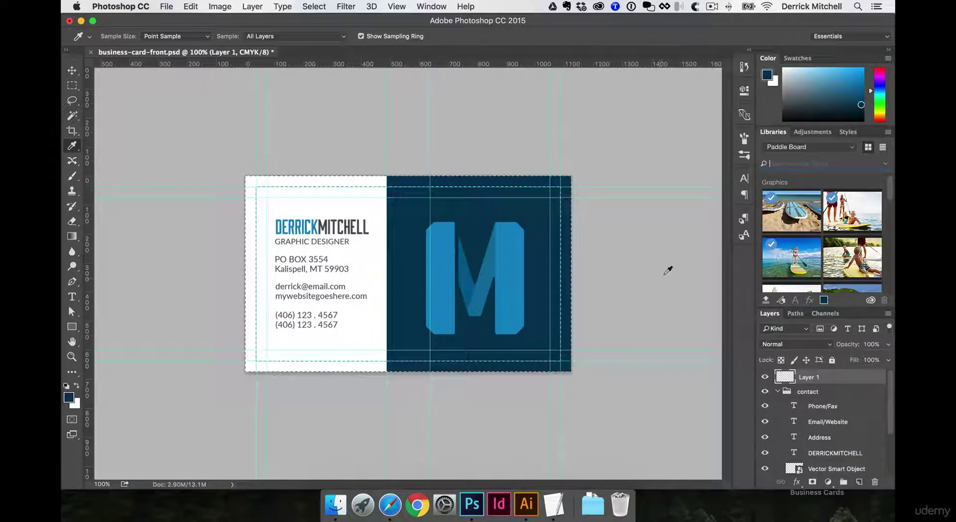
pyautogui.click(642, 255)
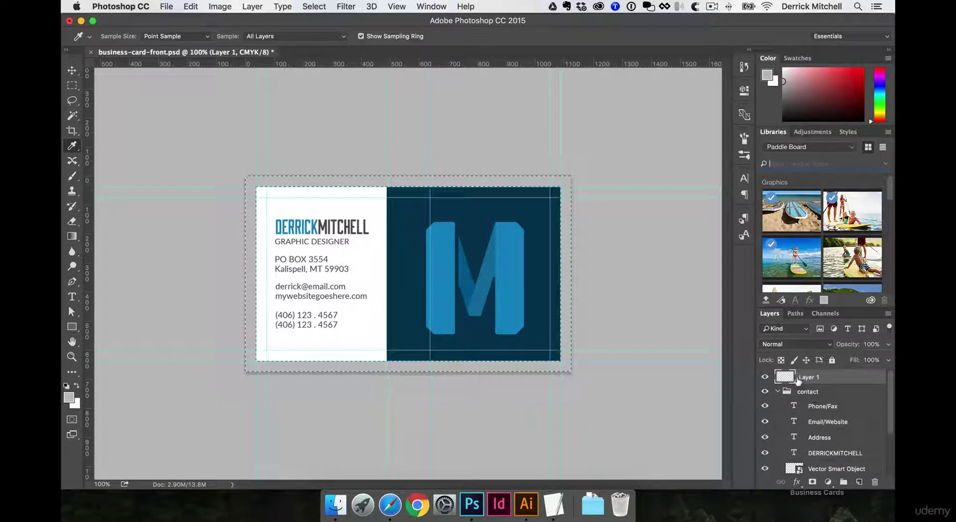
pyautogui.click(72, 70)
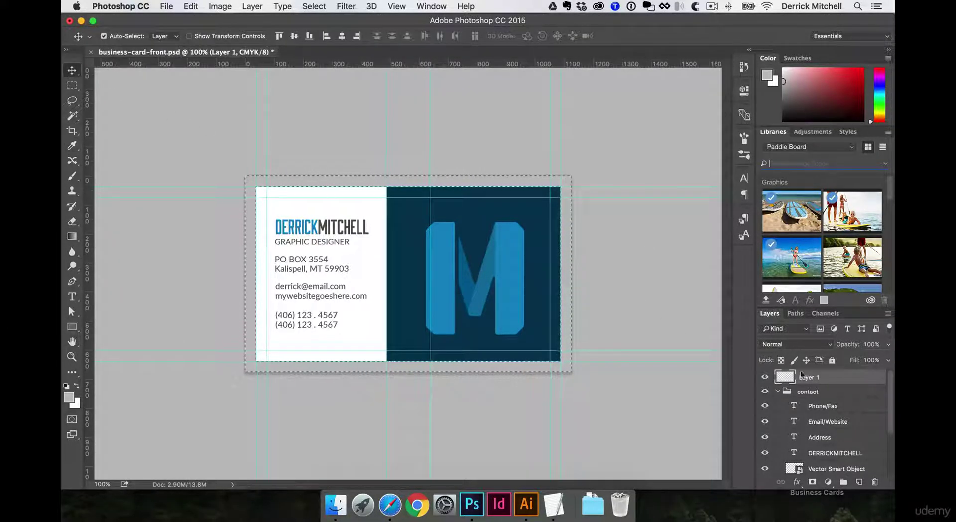
pyautogui.write('b')
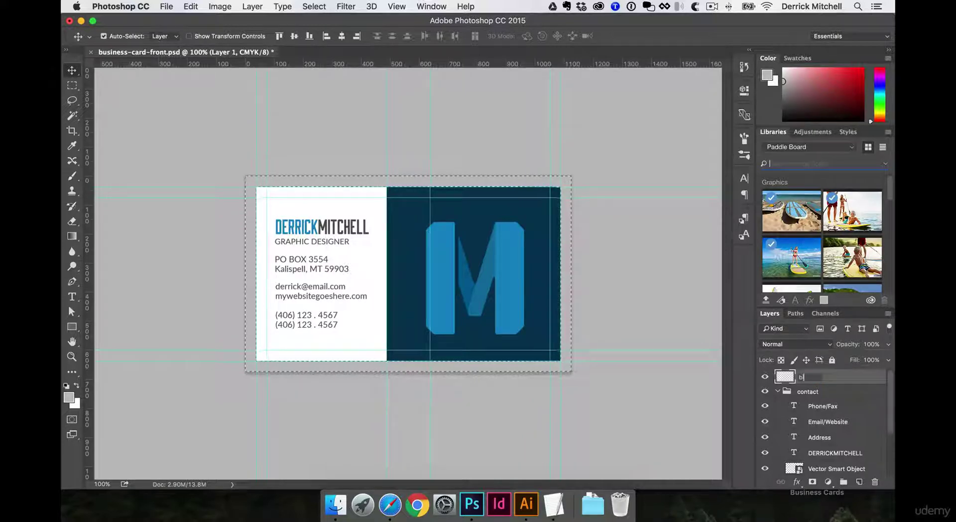
pyautogui.write('leed mask')
pyautogui.press('Return')
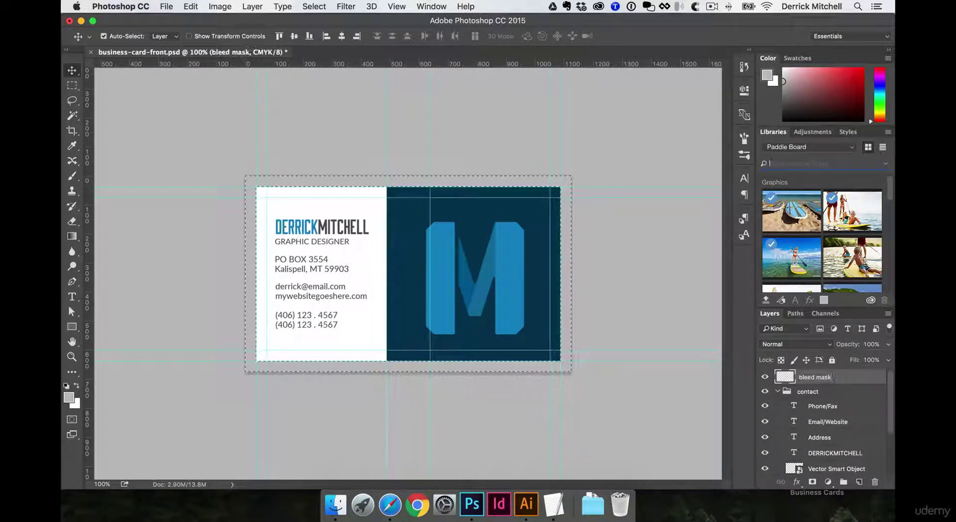
pyautogui.click(777, 391)
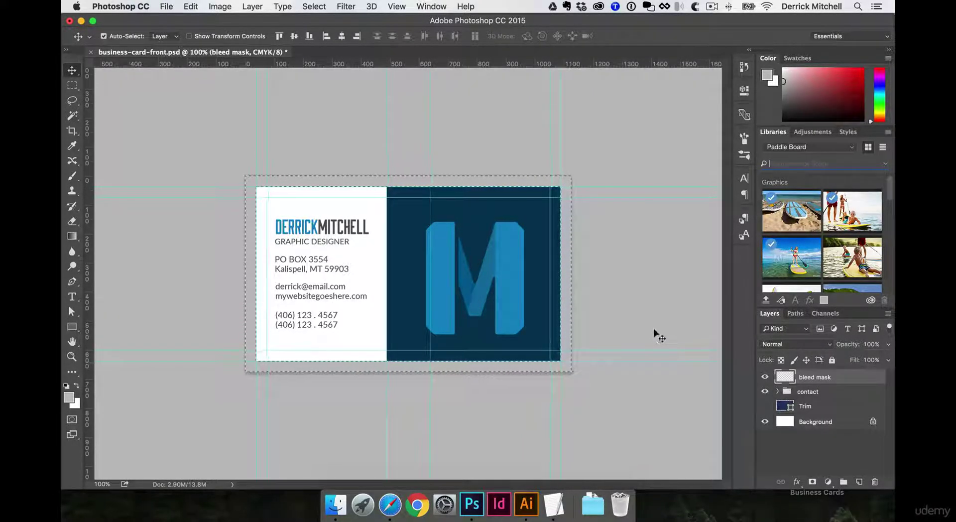
# Hide guides and selection edges, then deselect all layers to preview the framed card
pyautogui.press('super+h')
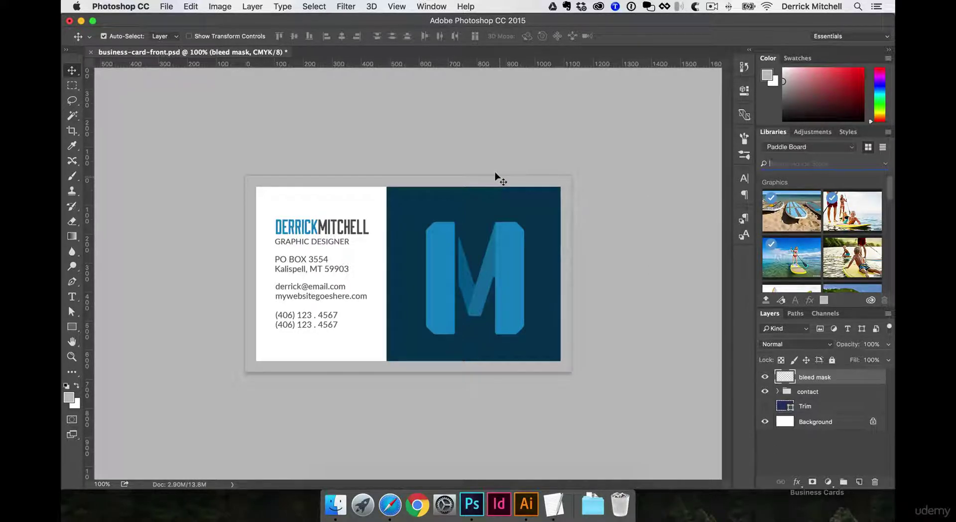
pyautogui.click(656, 310)
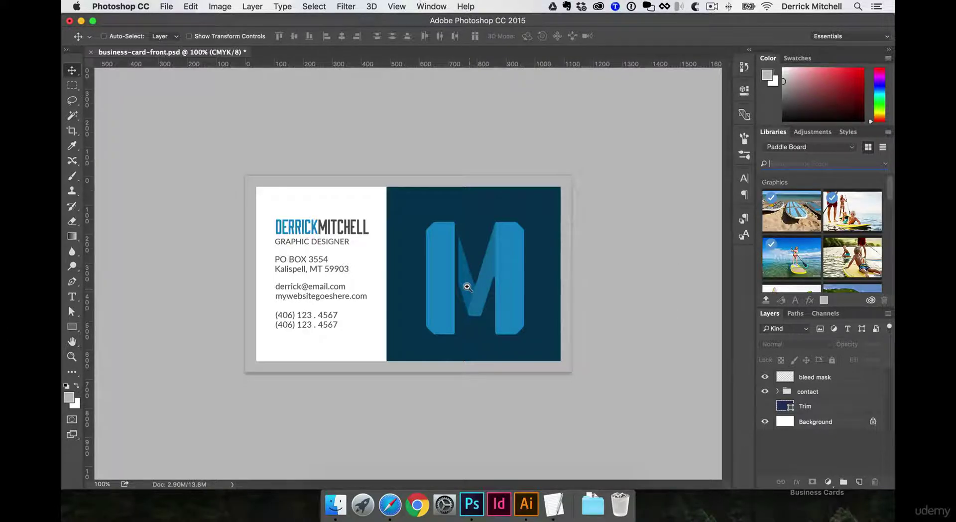
# Fit the card to the window and hide the bleed mask layer to preview the full bleed
pyautogui.press('super+0')
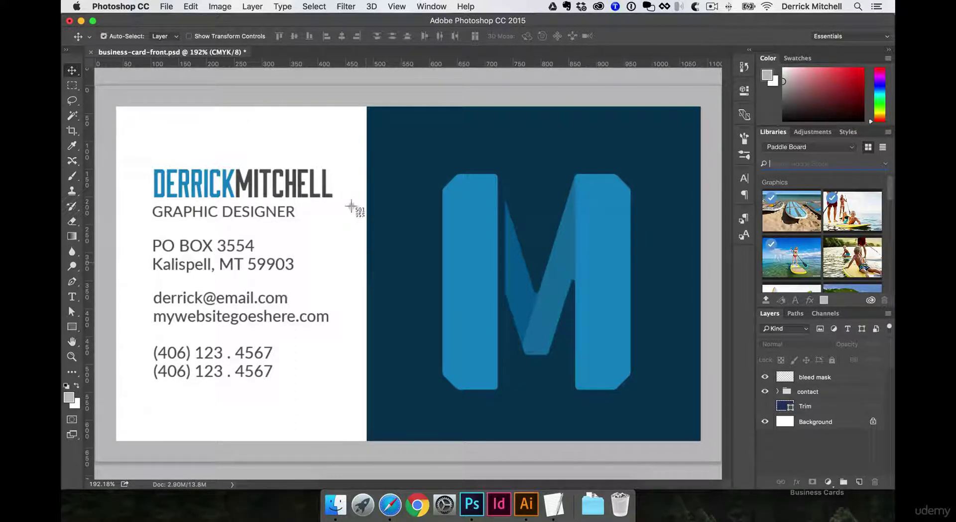
pyautogui.moveTo(278, 156); pyautogui.dragTo(699, 440)
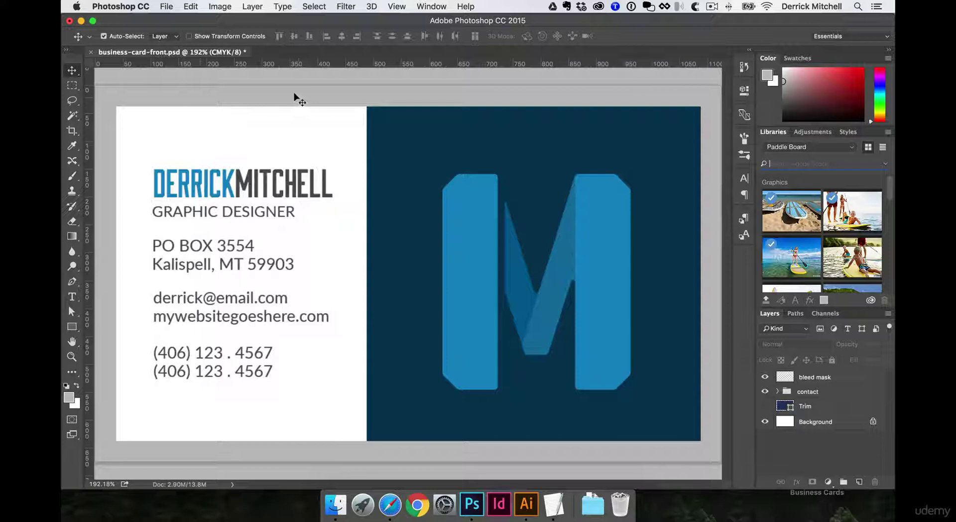
pyautogui.click(294, 98)
pyautogui.click(764, 377)
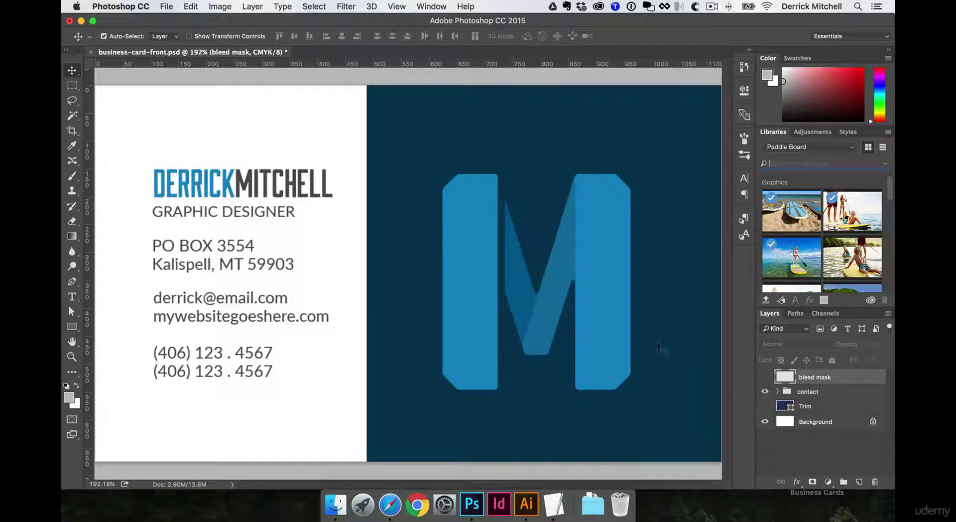
pyautogui.press('super+1')
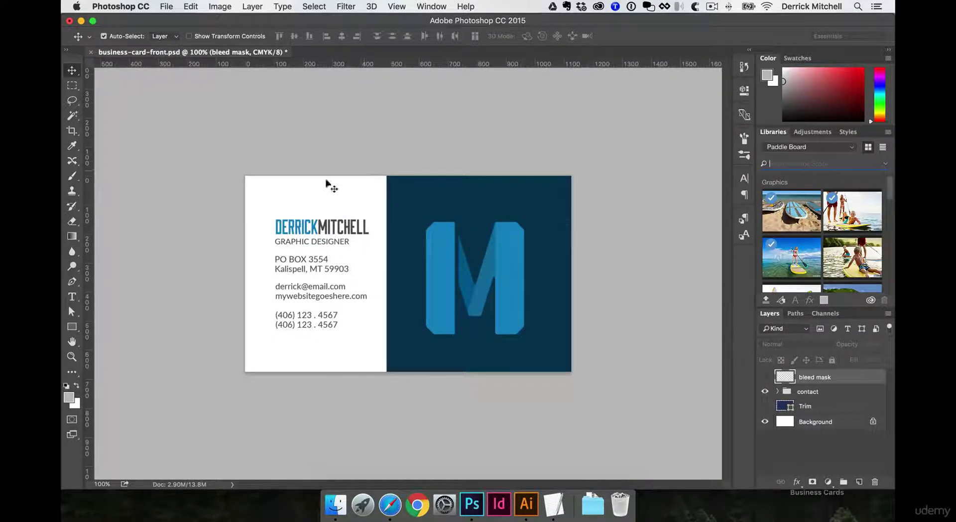
# Show the bleed mask layer again and browse the Desktop in a new Finder window
pyautogui.click(765, 379)
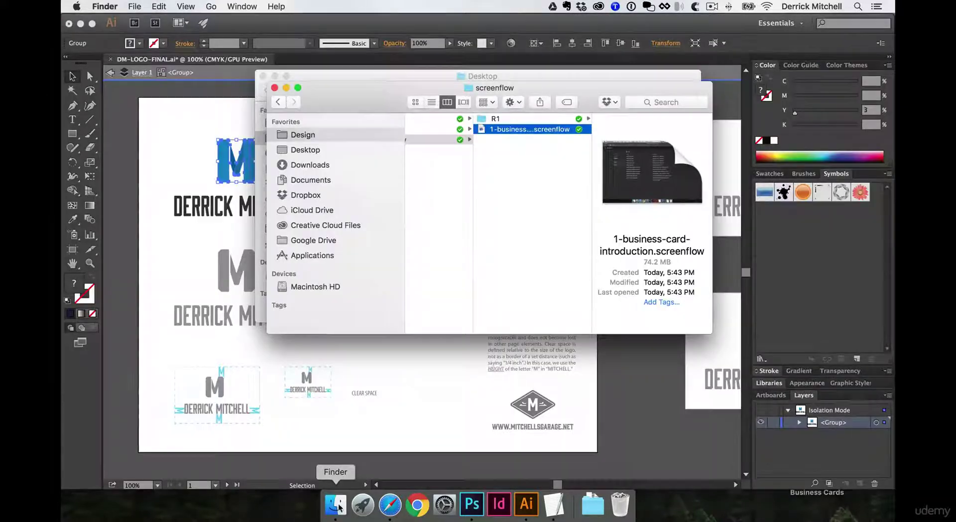
pyautogui.click(320, 136)
pyautogui.click(309, 150)
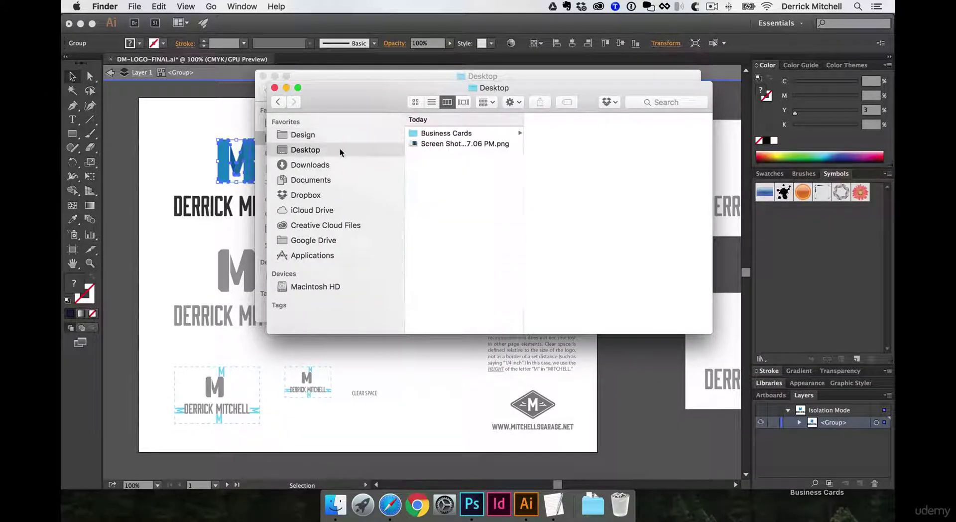
pyautogui.click(436, 144)
# Quick Look the business card screenshot, then close both Finder windows
pyautogui.press('space')
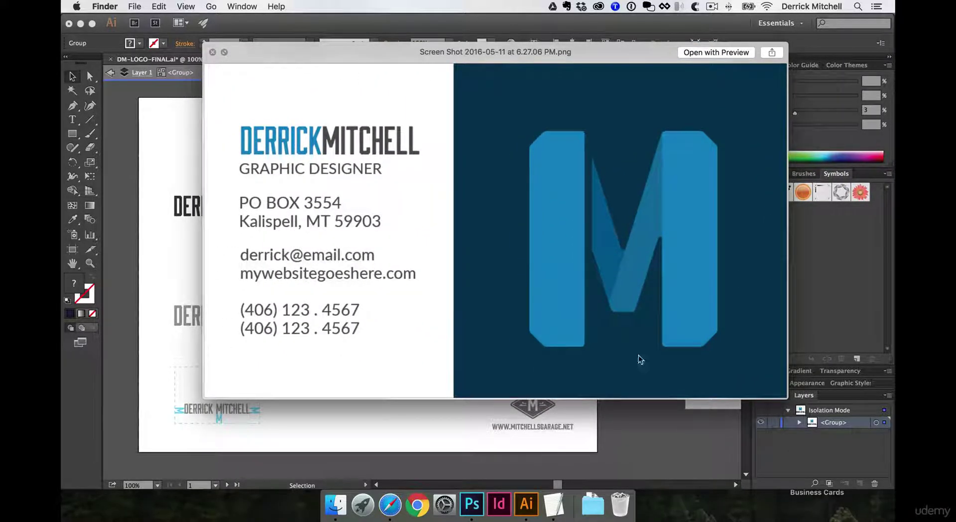
pyautogui.press('space')
pyautogui.press('super+w')
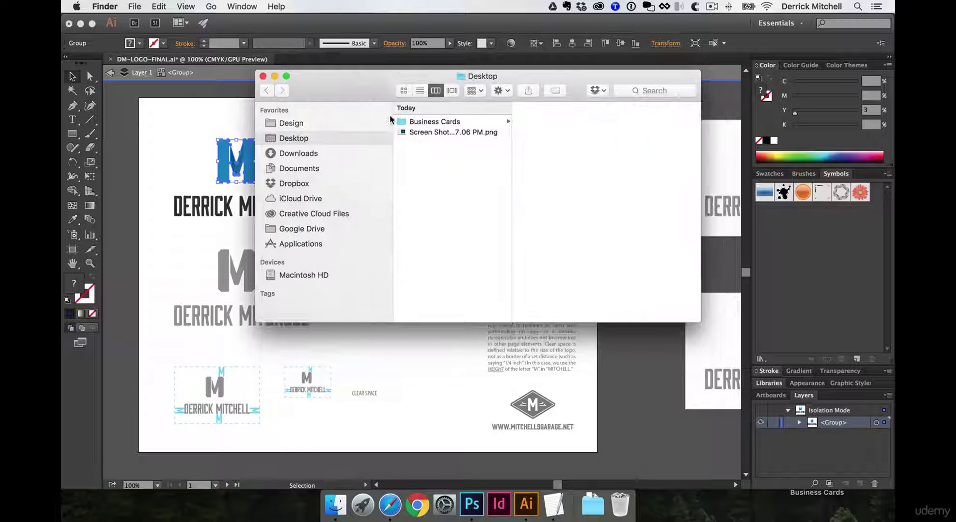
pyautogui.press('super+w')
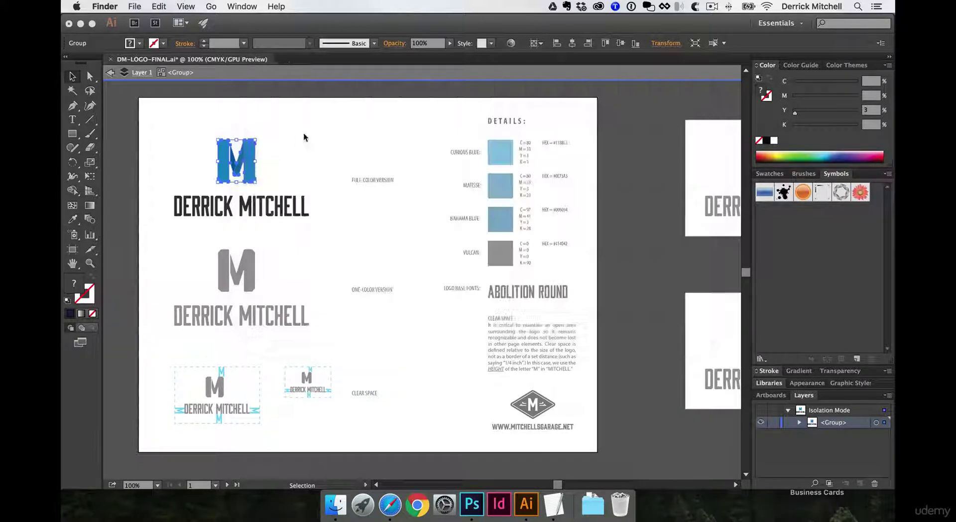
# Return to Photoshop, select the bleed mask layer, and save business-card-front.psd
pyautogui.click(465, 510)
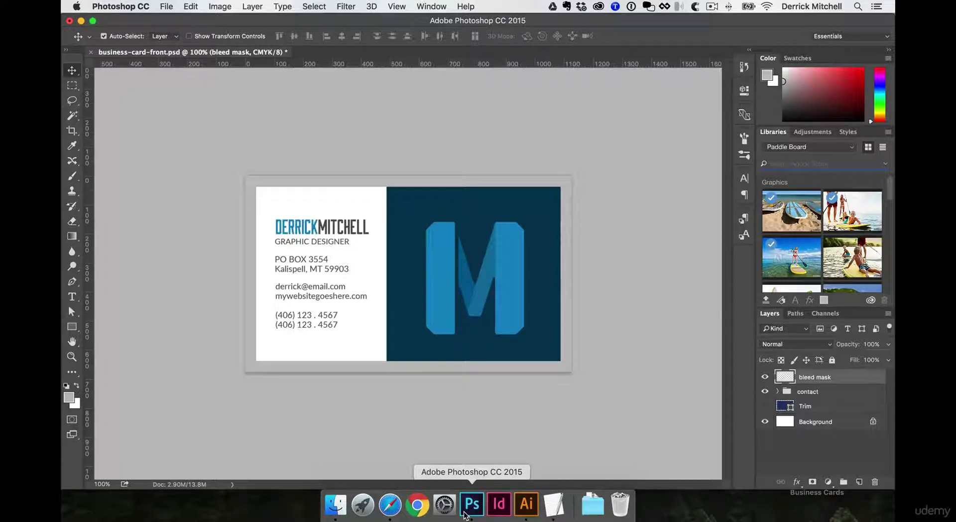
pyautogui.click(616, 454)
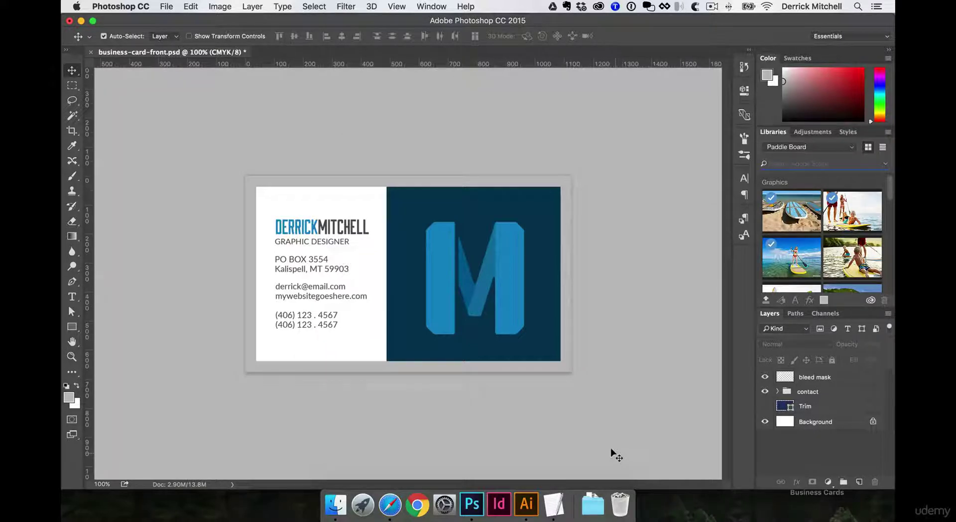
pyautogui.click(552, 363)
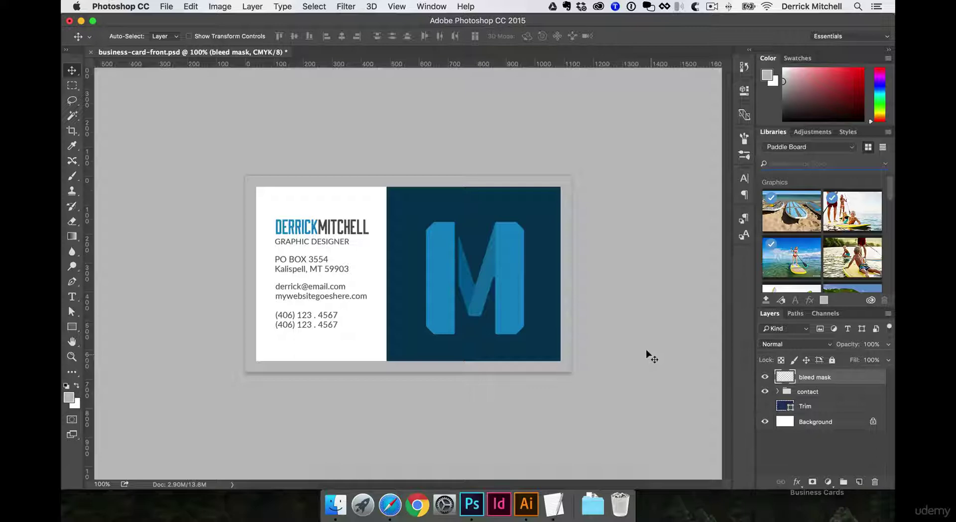
pyautogui.press('super+s')
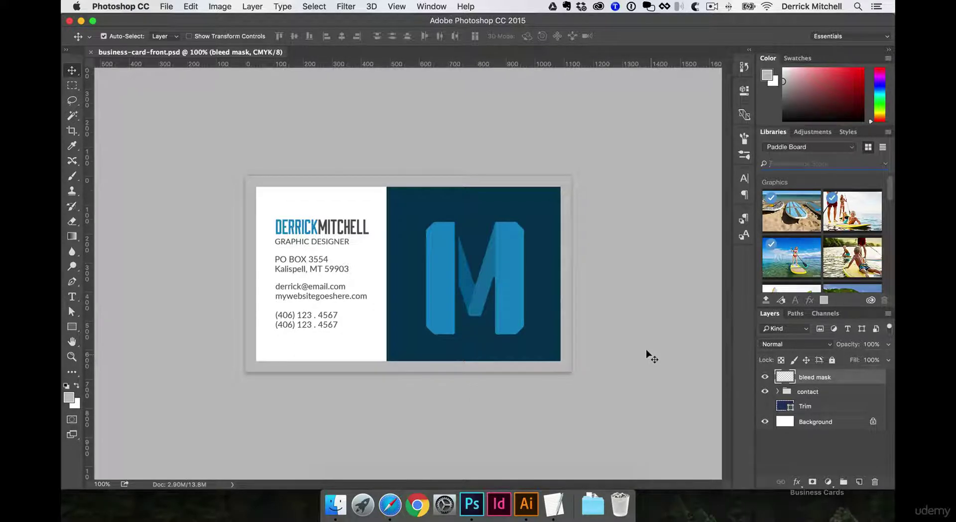
# Save a copy of the card as business-card-back.psd, replacing 'front' with 'back' in the name
pyautogui.press('super+shift+s')
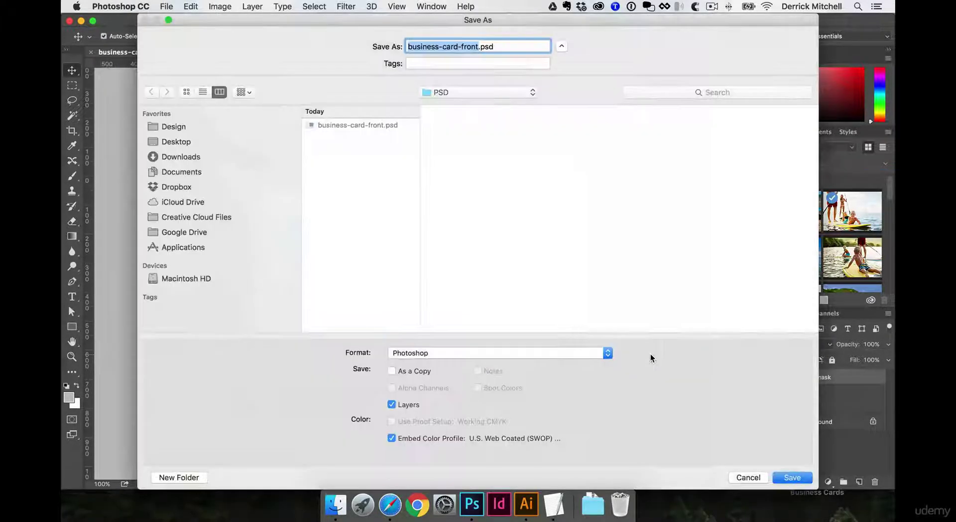
pyautogui.moveTo(478, 47); pyautogui.dragTo(462, 46)
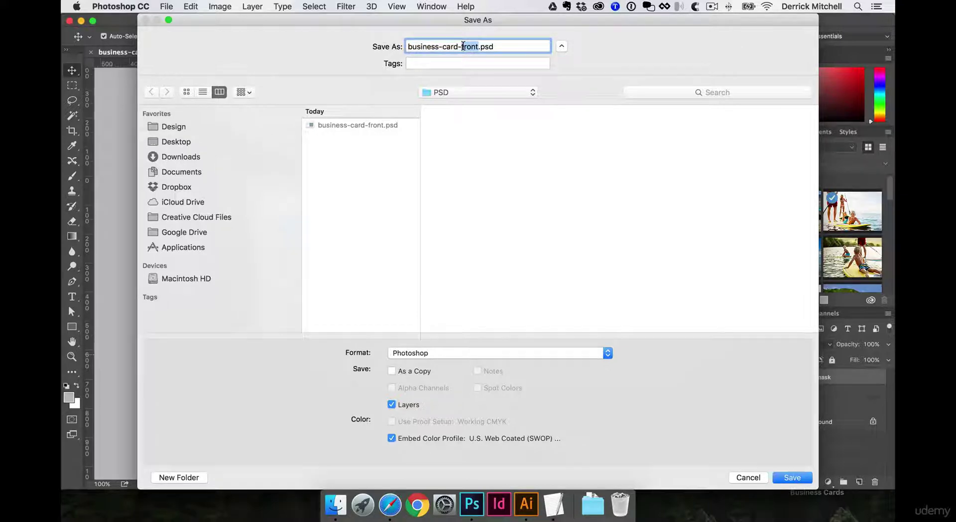
pyautogui.write('back')
pyautogui.press('Return')
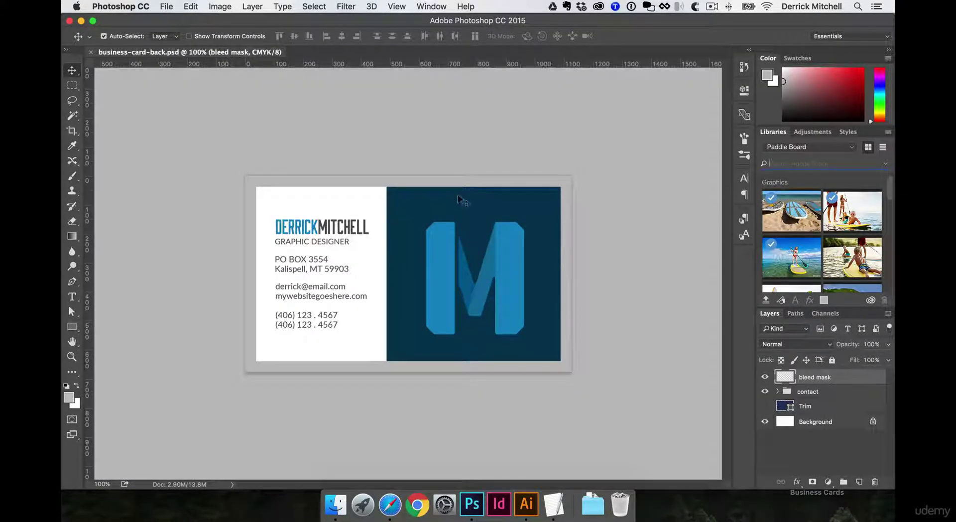
# Move the Rectangle 1 blue panel and the Vector Smart Object M out of the contact group
pyautogui.click(766, 392)
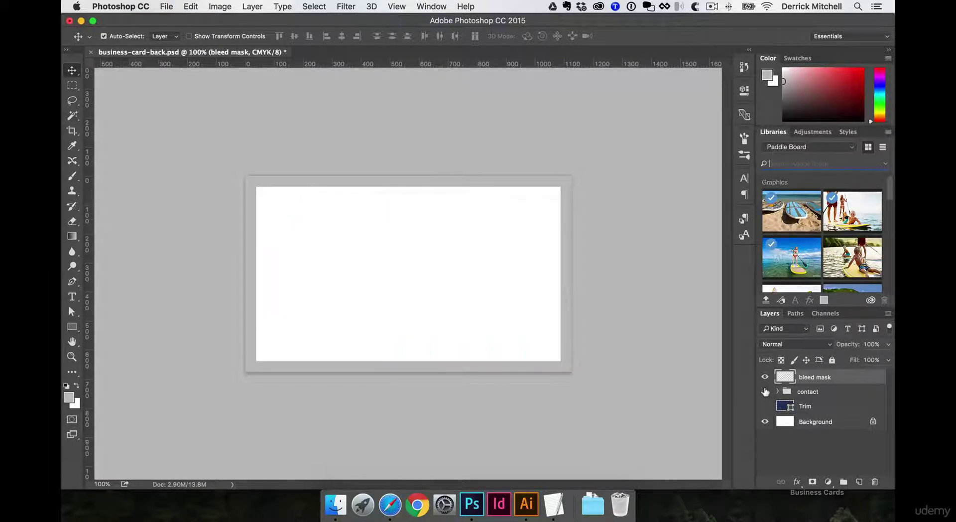
pyautogui.click(778, 392)
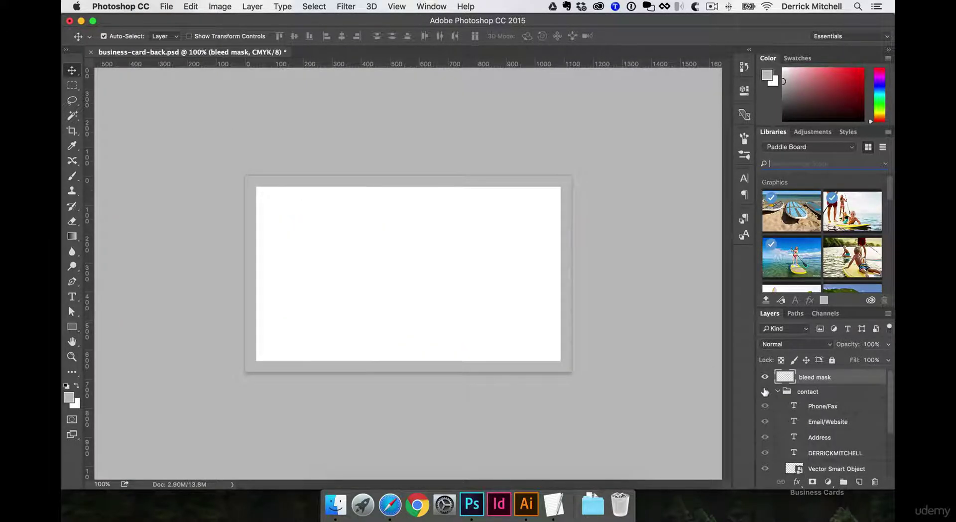
pyautogui.click(765, 392)
pyautogui.scroll(-4, 809, 416)
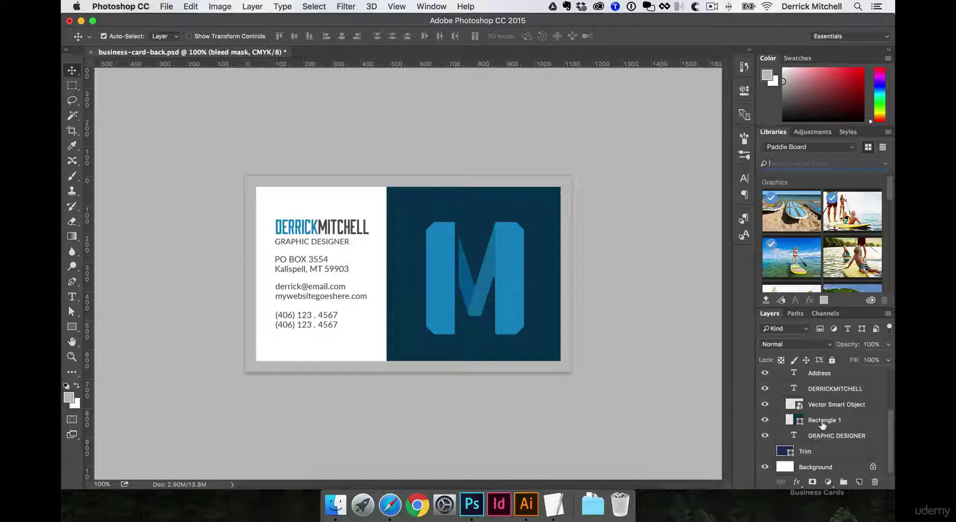
pyautogui.click(822, 421)
pyautogui.keyDown('shift'); pyautogui.click(825, 404); pyautogui.keyUp('shift')
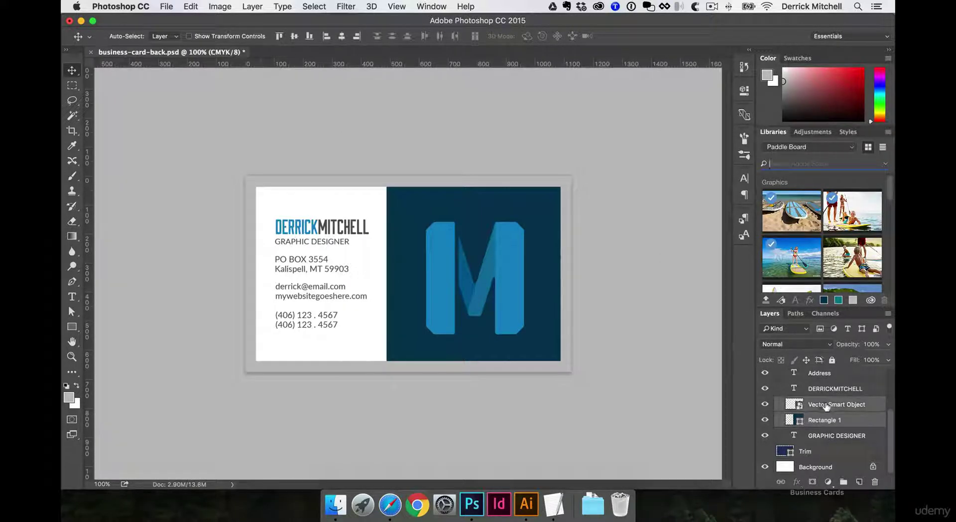
pyautogui.press('super+bracketleft')
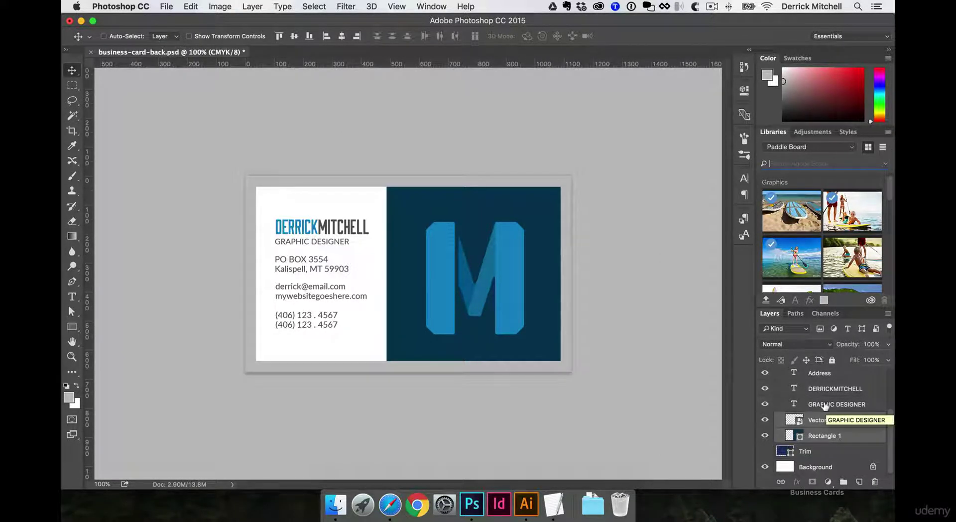
# Hide and collapse the contact group so no contact text shows
pyautogui.scroll(3, 817, 409)
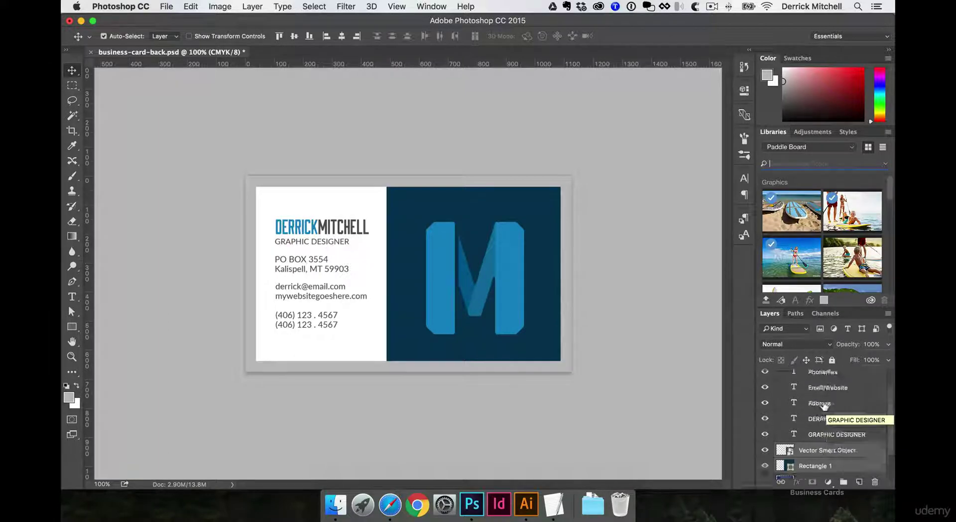
pyautogui.click(766, 392)
pyautogui.click(775, 392)
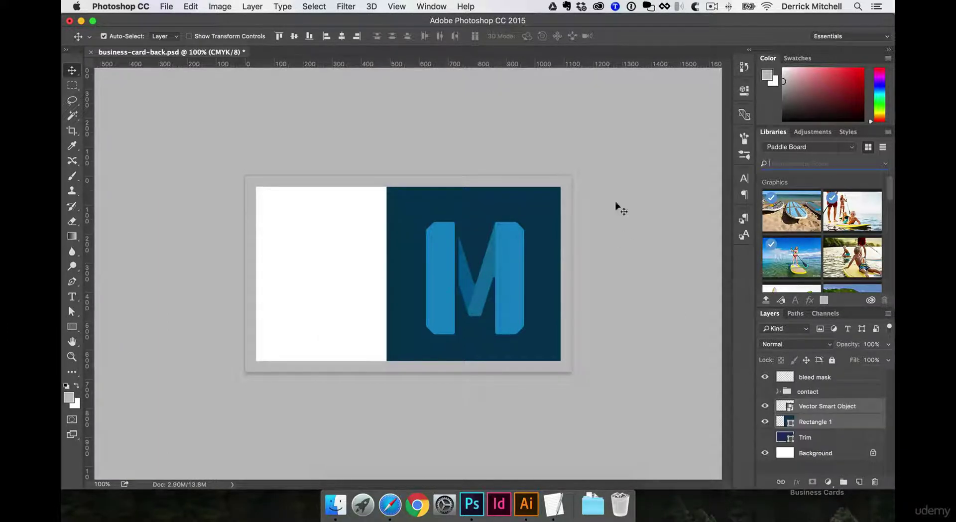
# Stretch the Rectangle 1 blue panel to fill the whole card
pyautogui.click(544, 204)
pyautogui.press('super+t')
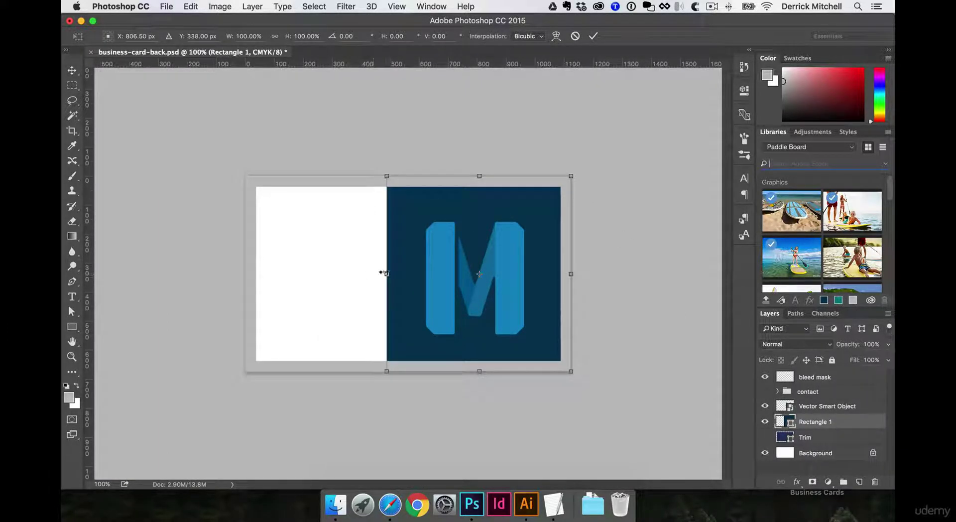
pyautogui.moveTo(386, 274); pyautogui.dragTo(244, 259)
pyautogui.press('Return')
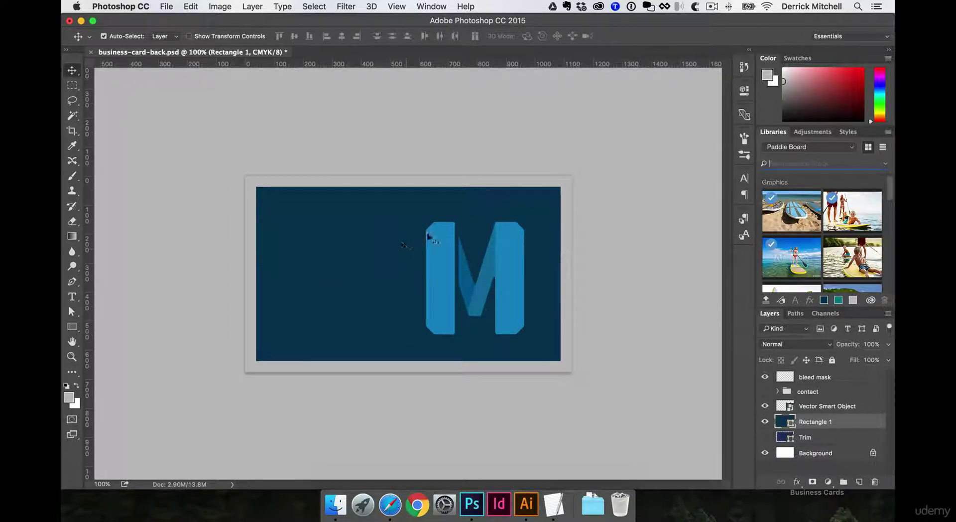
# Rotate the M about -20° and scale it to roughly 309% so it bleeds off the edges
pyautogui.moveTo(427, 238); pyautogui.dragTo(371, 241)
pyautogui.press('super+t')
pyautogui.moveTo(512, 326); pyautogui.dragTo(531, 279)
pyautogui.moveTo(473, 307); pyautogui.dragTo(587, 374)
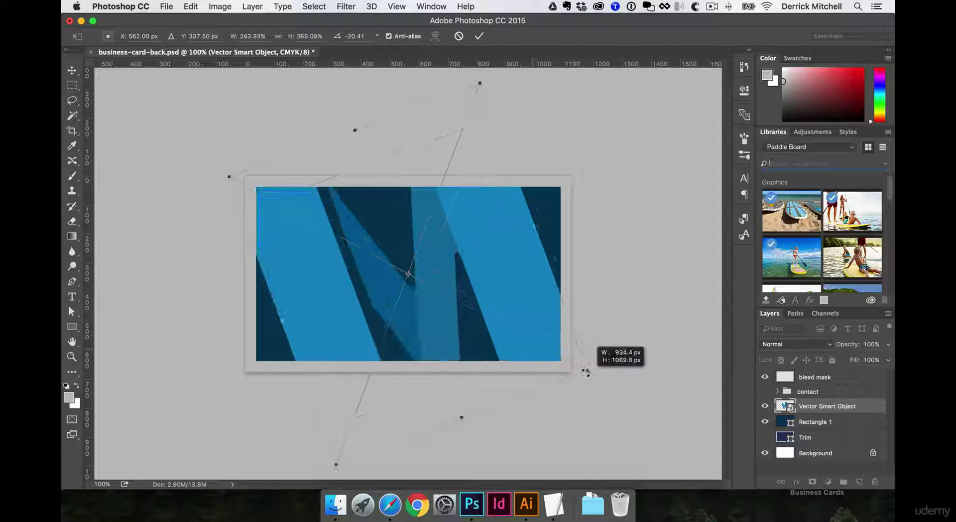
pyautogui.moveTo(508, 267); pyautogui.dragTo(461, 274)
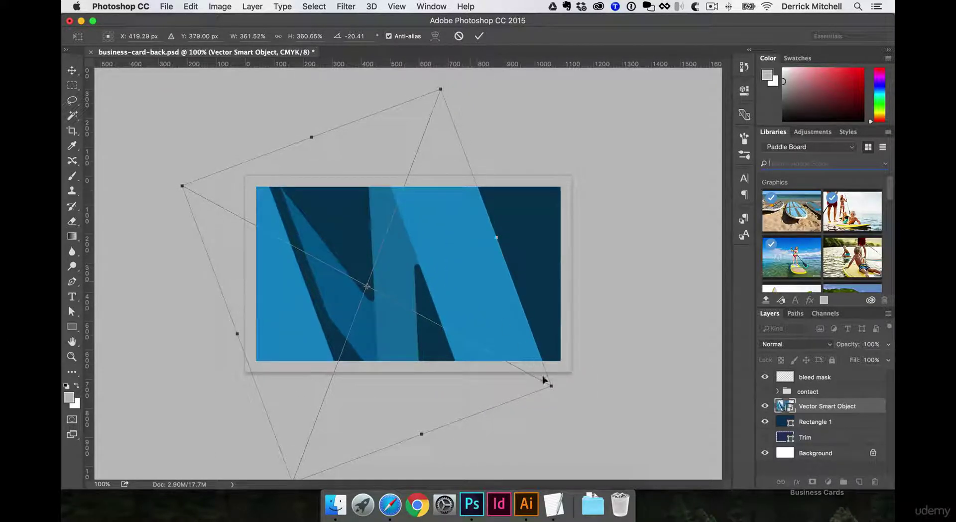
pyautogui.moveTo(551, 386); pyautogui.dragTo(586, 412)
pyautogui.press('Return')
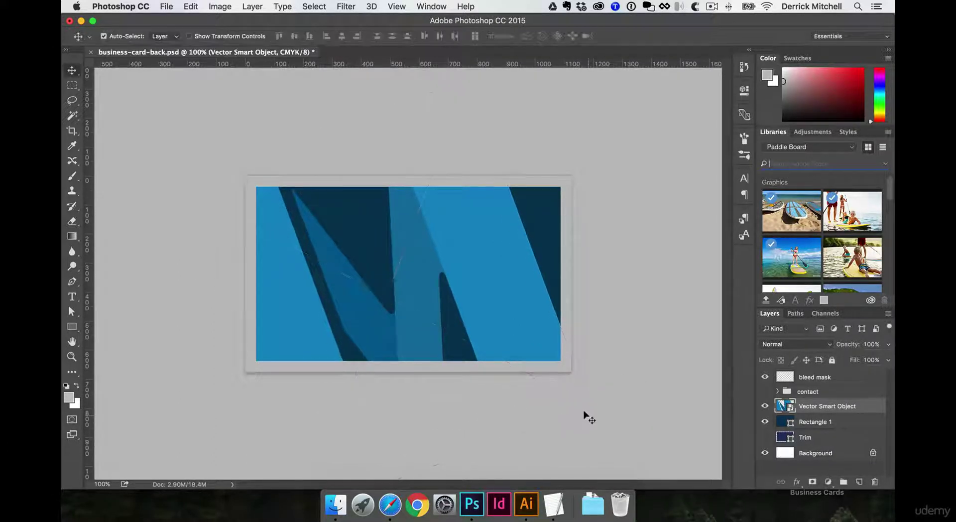
# Shift the M pattern left and rotate it slightly further
pyautogui.moveTo(518, 278); pyautogui.dragTo(497, 283)
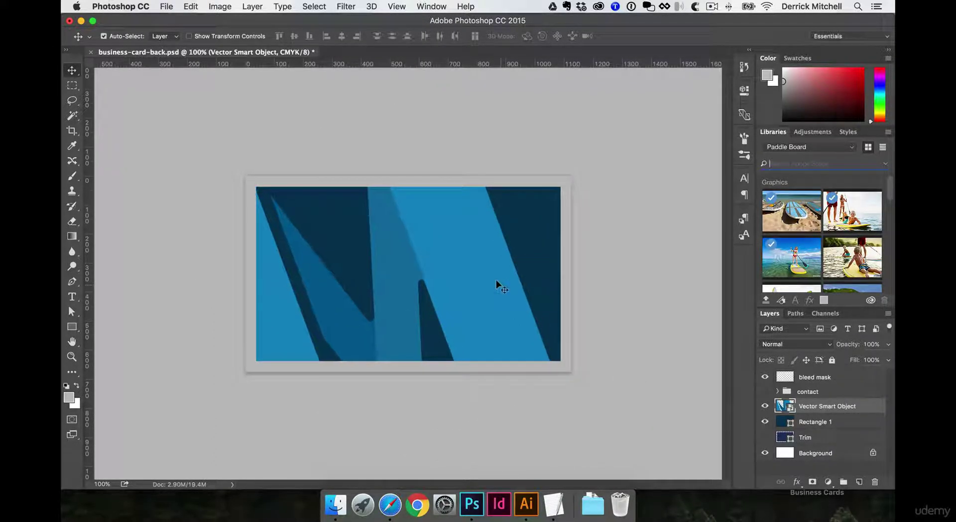
pyautogui.hotkey('ctrl', 't')
pyautogui.moveTo(444, 81); pyautogui.dragTo(462, 52)
# Commit the M pattern, save the back card, and exit isolation mode on Illustrator's logo sheet
pyautogui.press('Return')
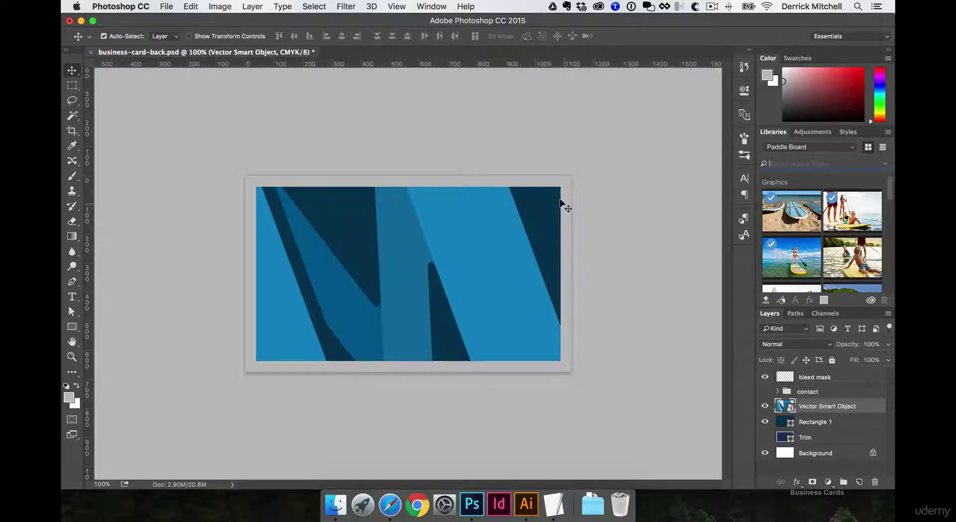
pyautogui.press('super+s')
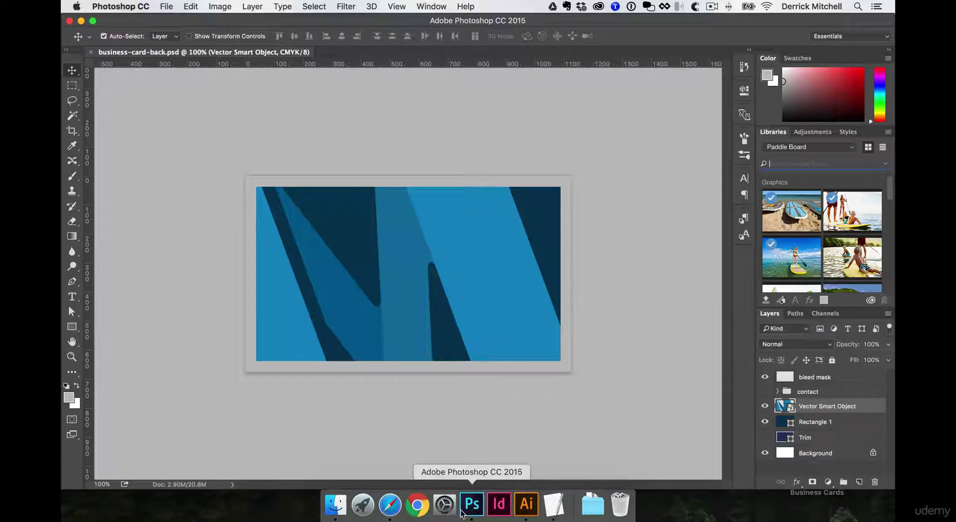
pyautogui.click(527, 504)
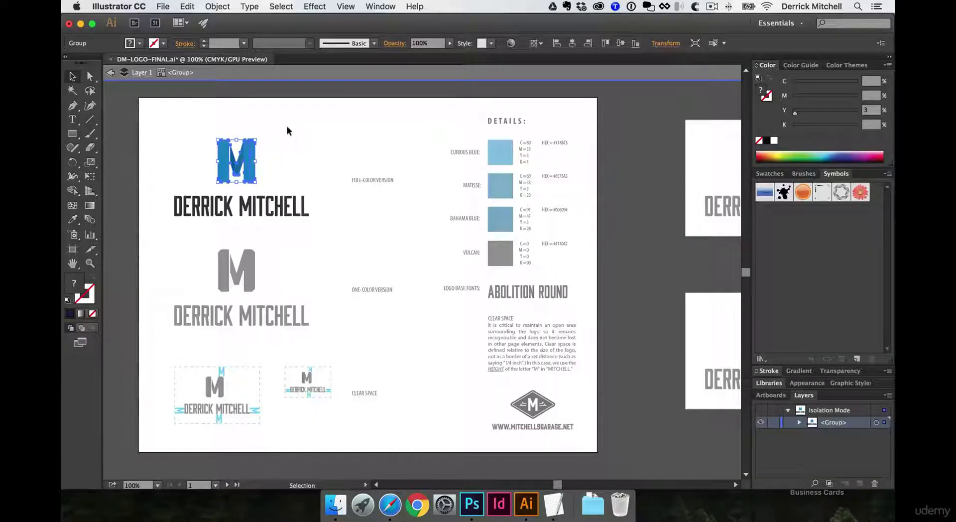
pyautogui.doubleClick(627, 443)
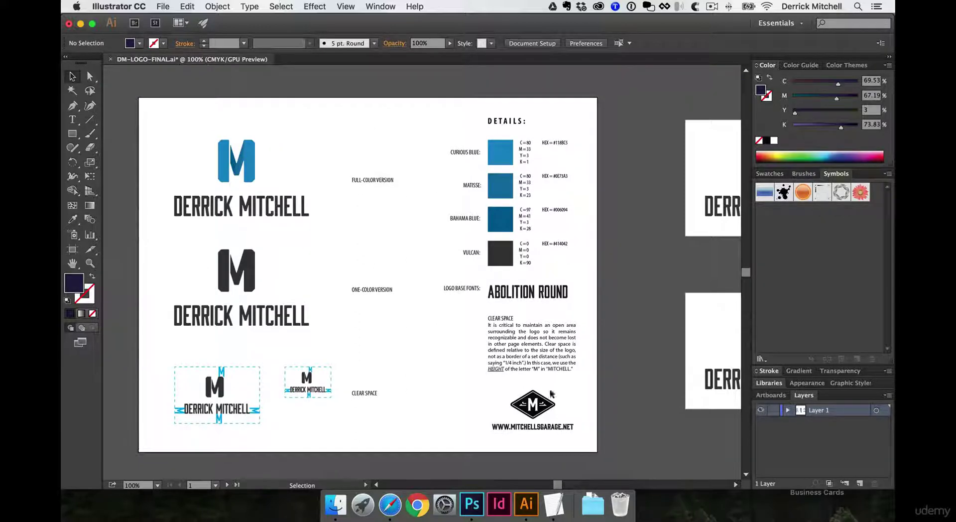
pyautogui.click(471, 504)
pyautogui.press('super+v')
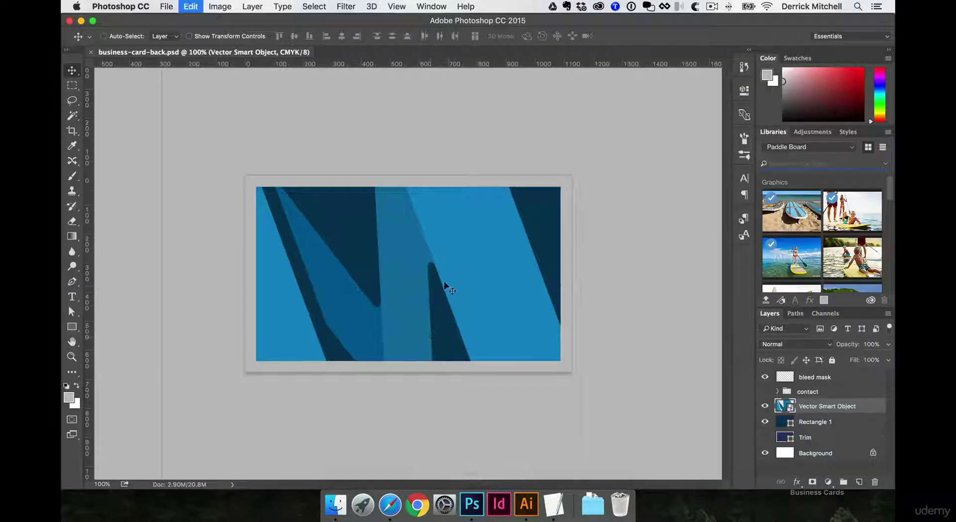
pyautogui.click(683, 294)
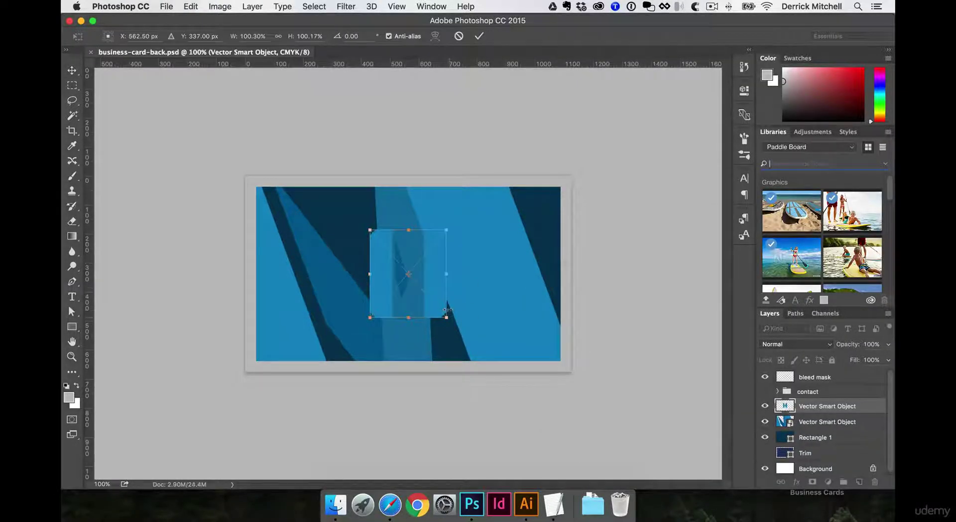
pyautogui.moveTo(446, 316); pyautogui.dragTo(458, 331)
pyautogui.press('Return')
pyautogui.click(797, 482)
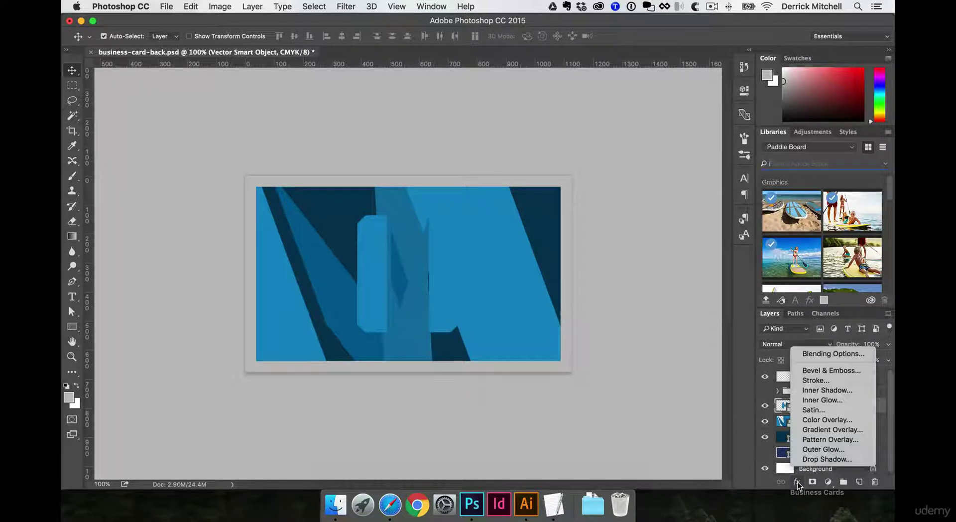
pyautogui.click(812, 420)
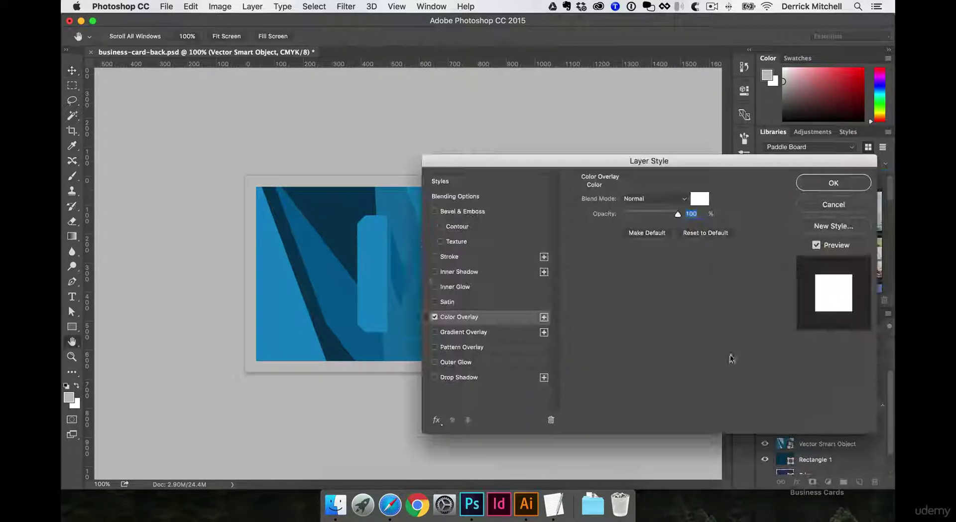
pyautogui.click(808, 184)
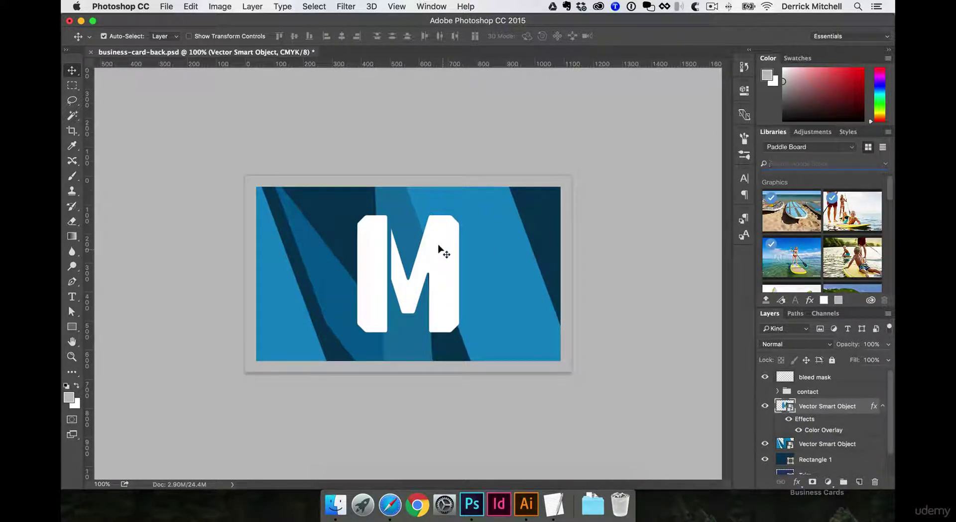
pyautogui.press('Delete')
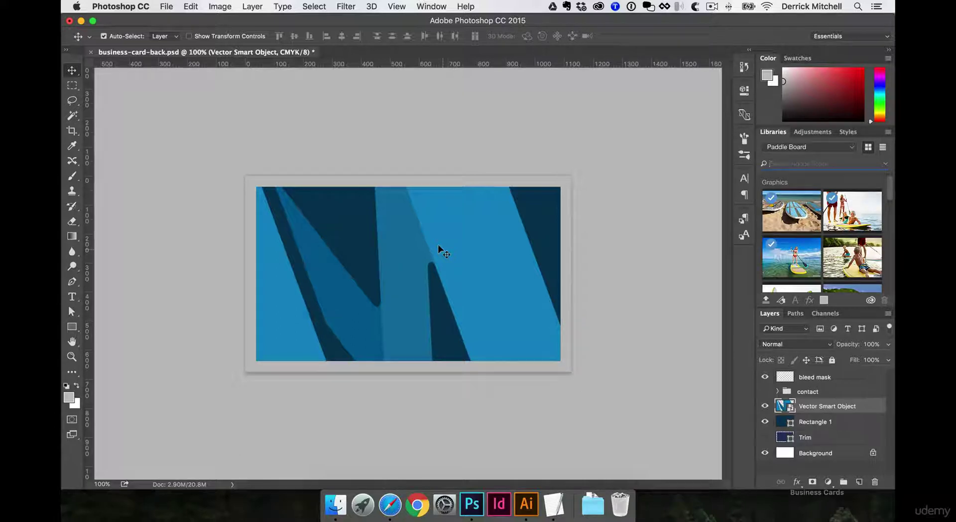